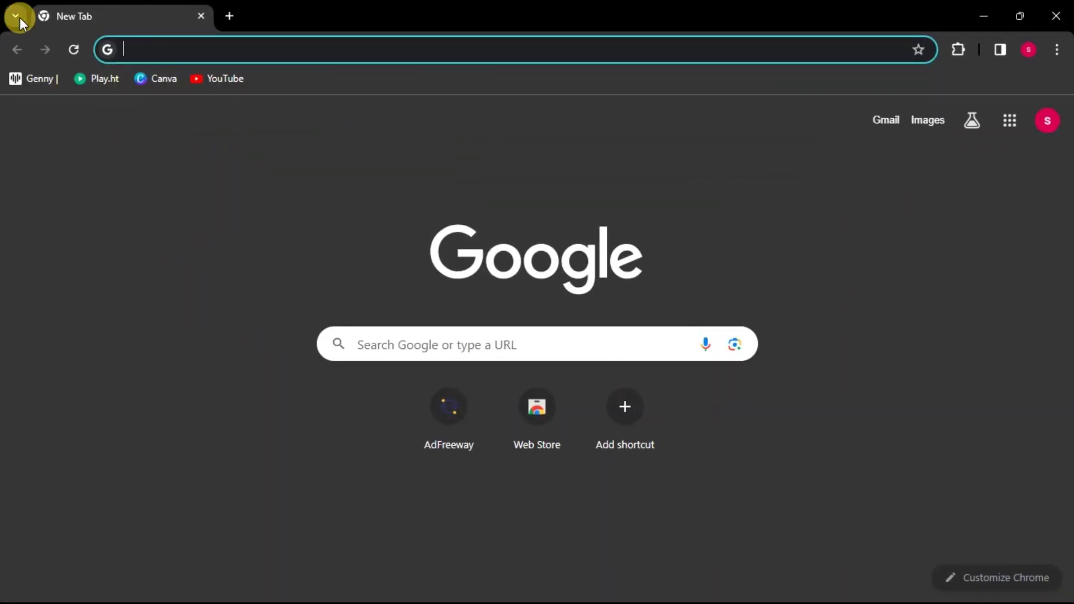
Search Google in Chrome for 'colab rdp' using the address-bar suggestion
left_click(164, 48)
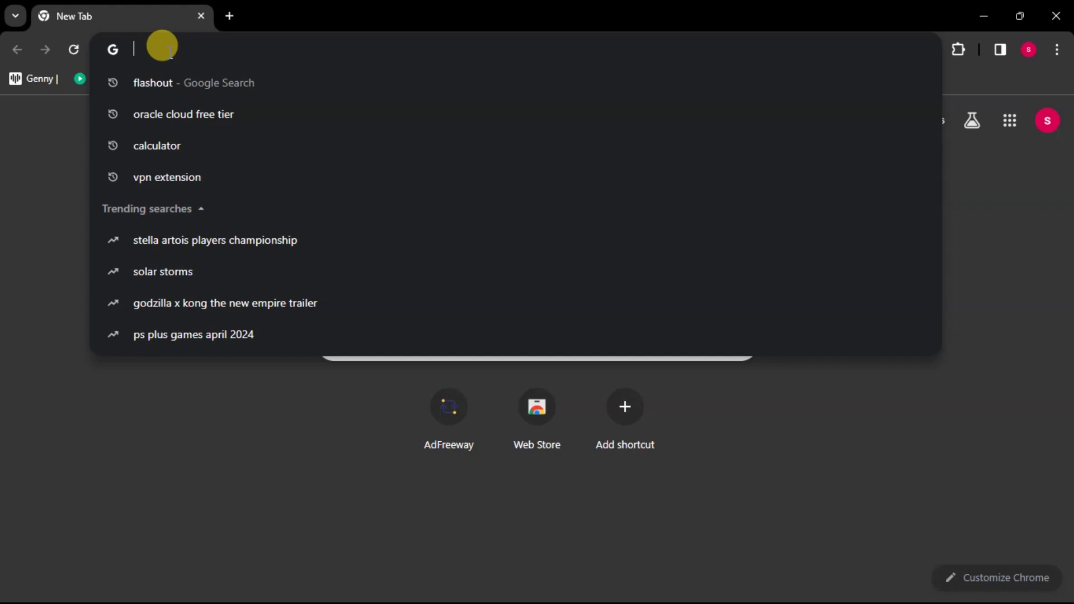
type("colab")
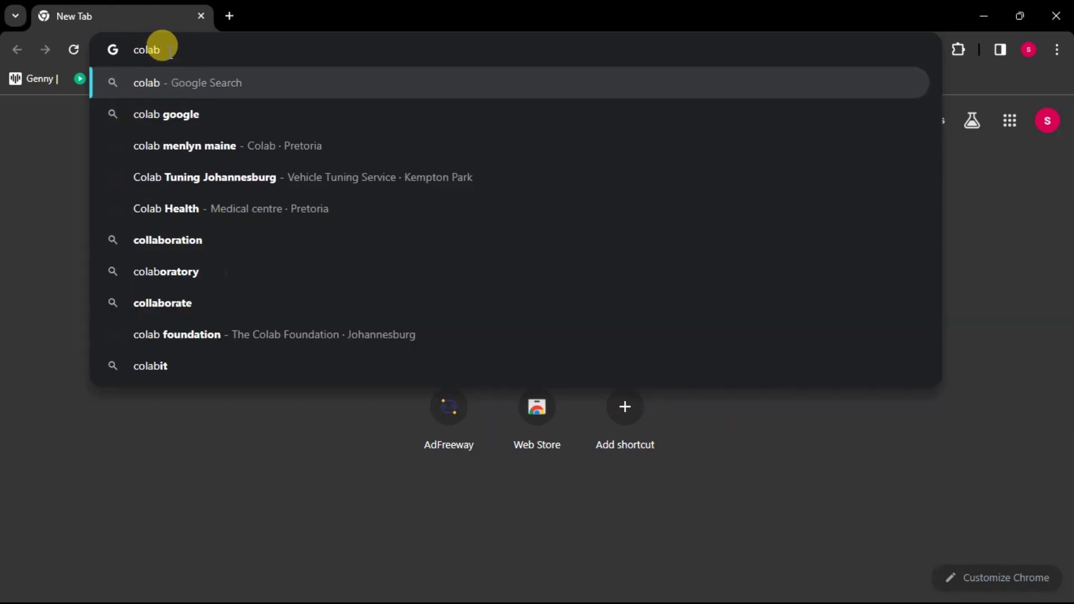
type(" r")
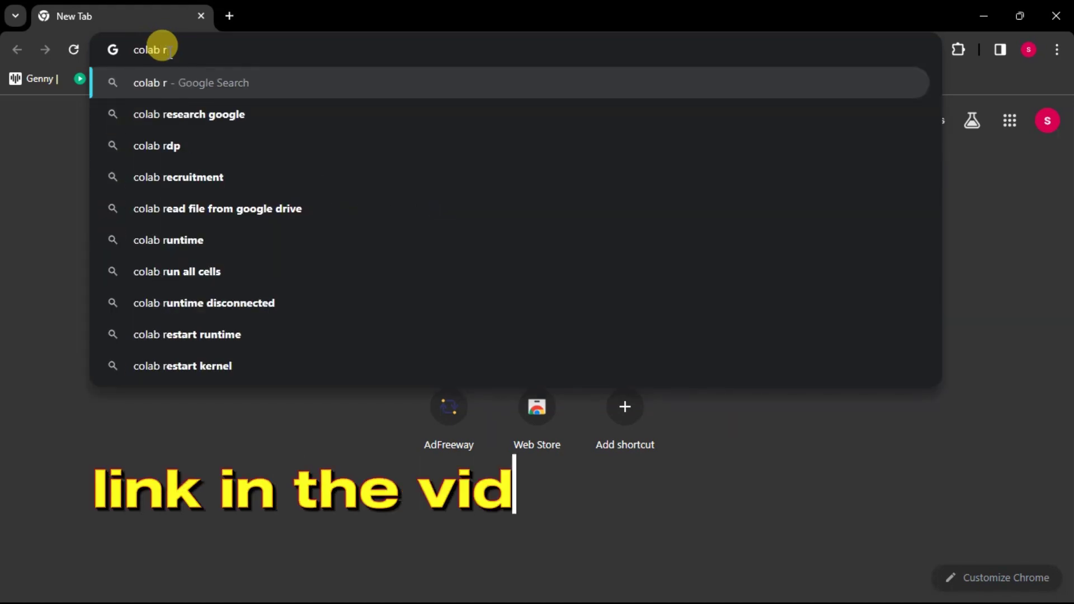
left_click(156, 145)
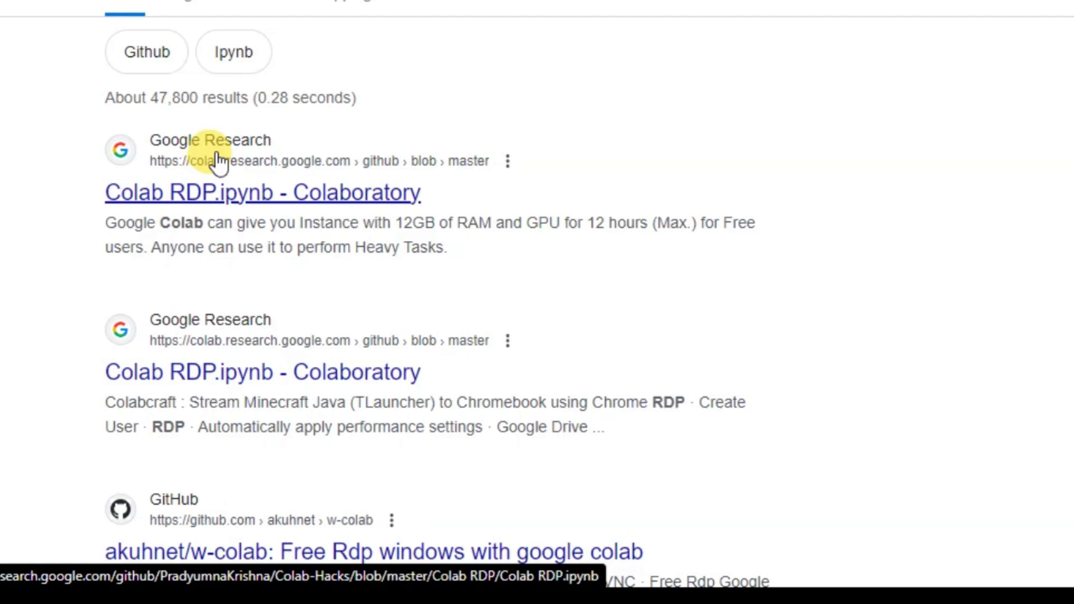
Open the Colab RDP.ipynb notebook and highlight its no-crypto-mining warning and 12GB RAM figure
left_click(201, 180)
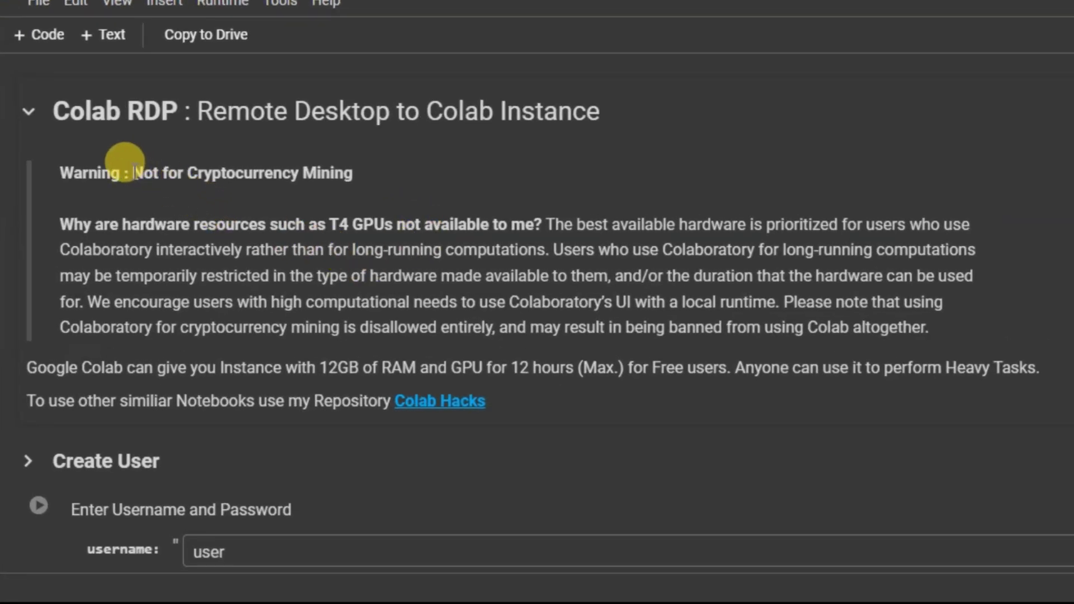
left_click_drag(132, 173, 383, 171)
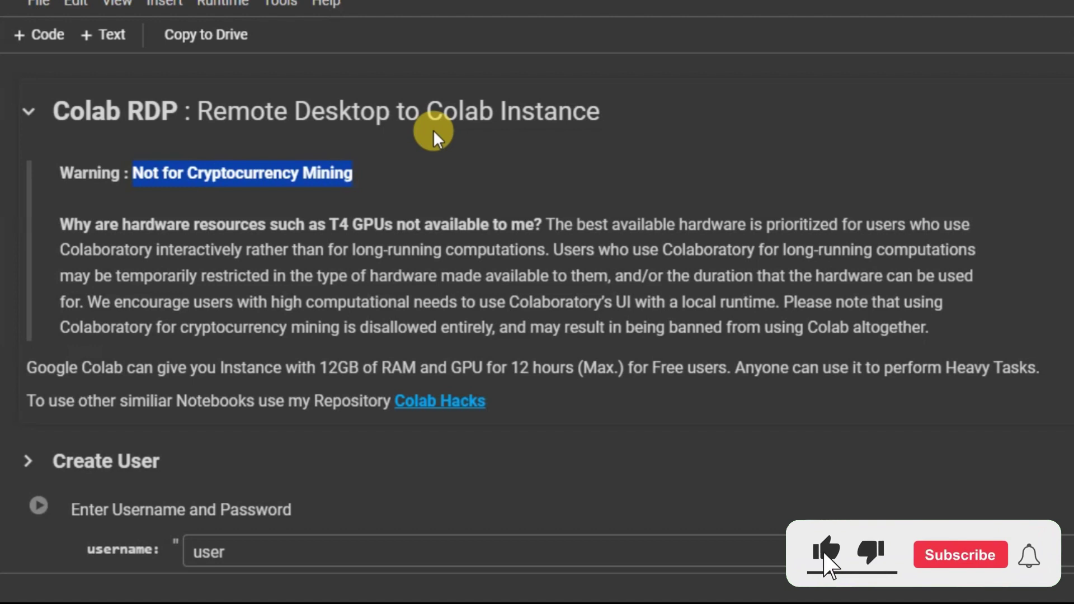
scroll(433, 130, "down", 3)
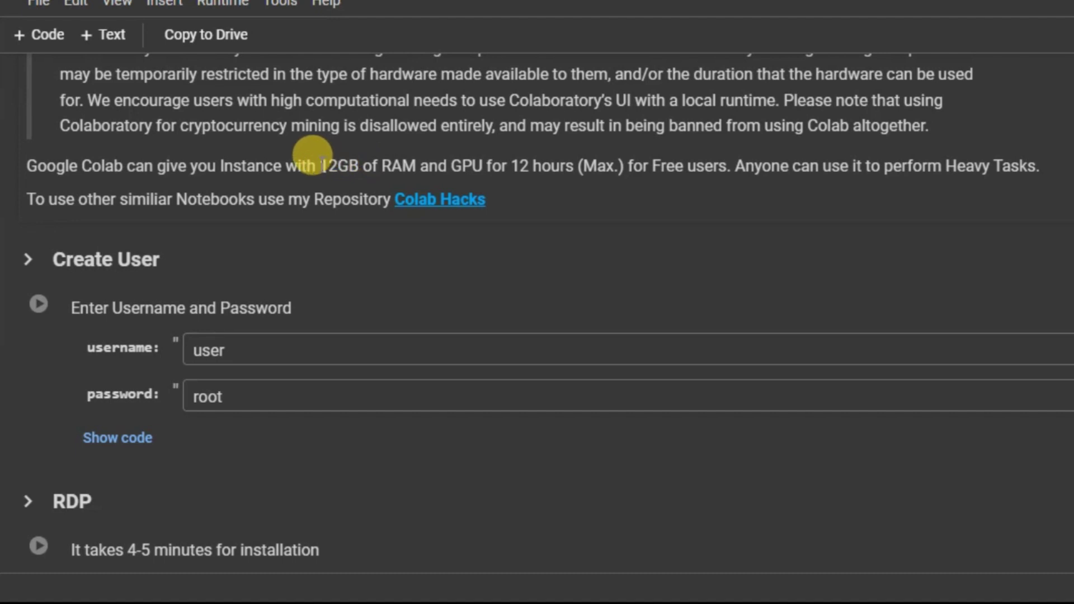
double_click(317, 159)
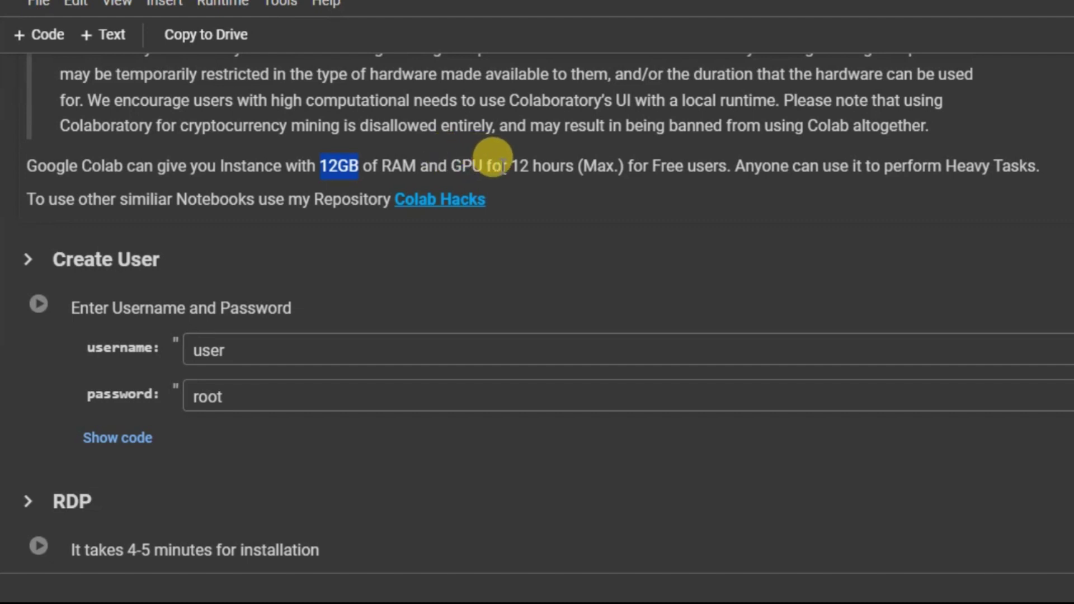
Highlight the 12-hour limit for free users and point out the username field
left_click(507, 162)
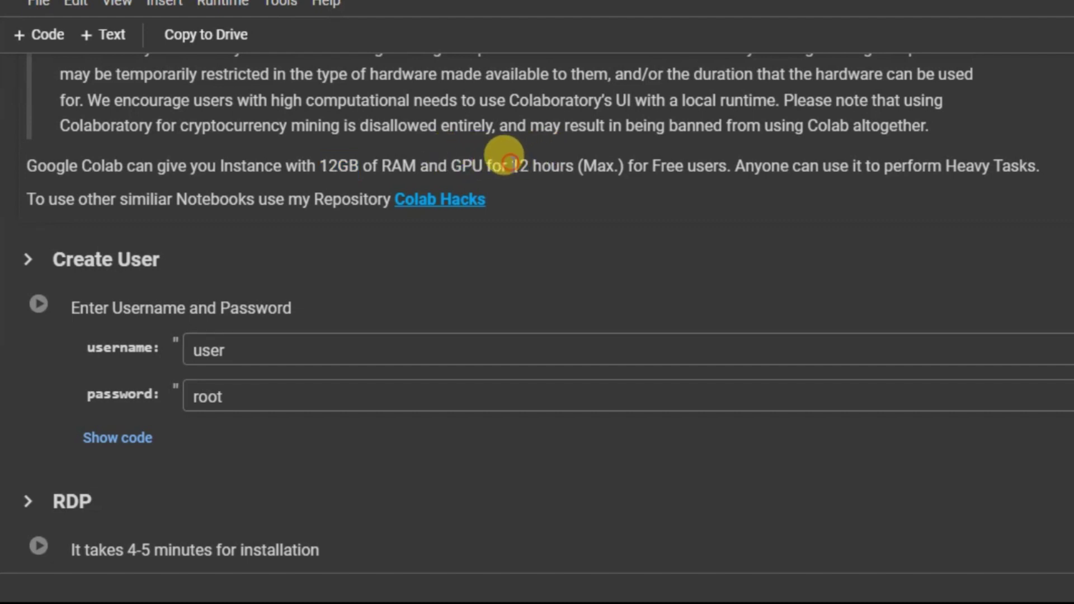
left_click_drag(510, 162, 571, 165)
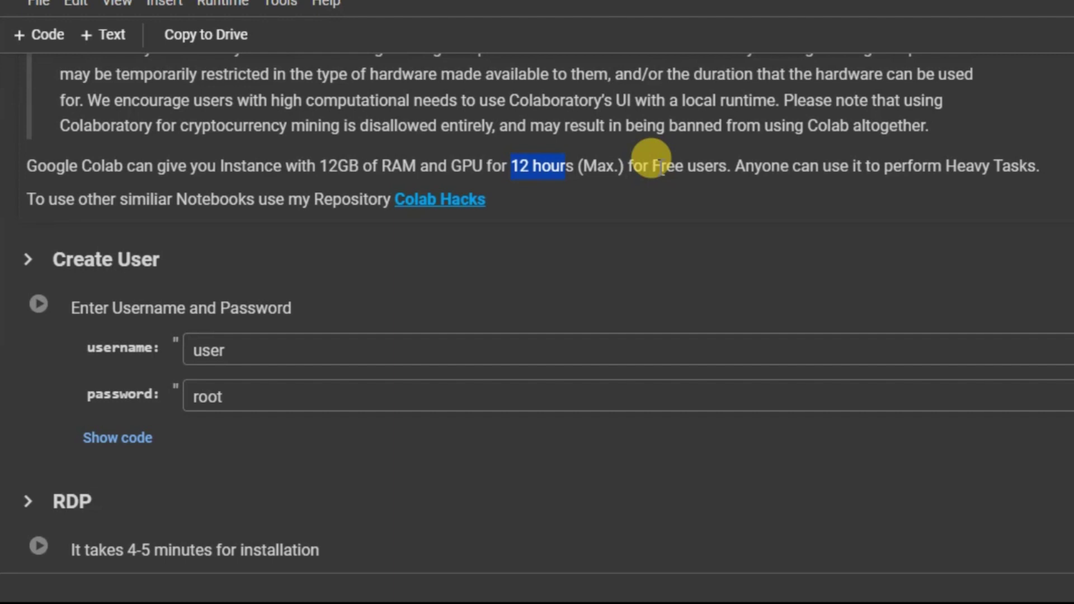
left_click_drag(653, 165, 728, 165)
scroll(658, 152, "down", 1)
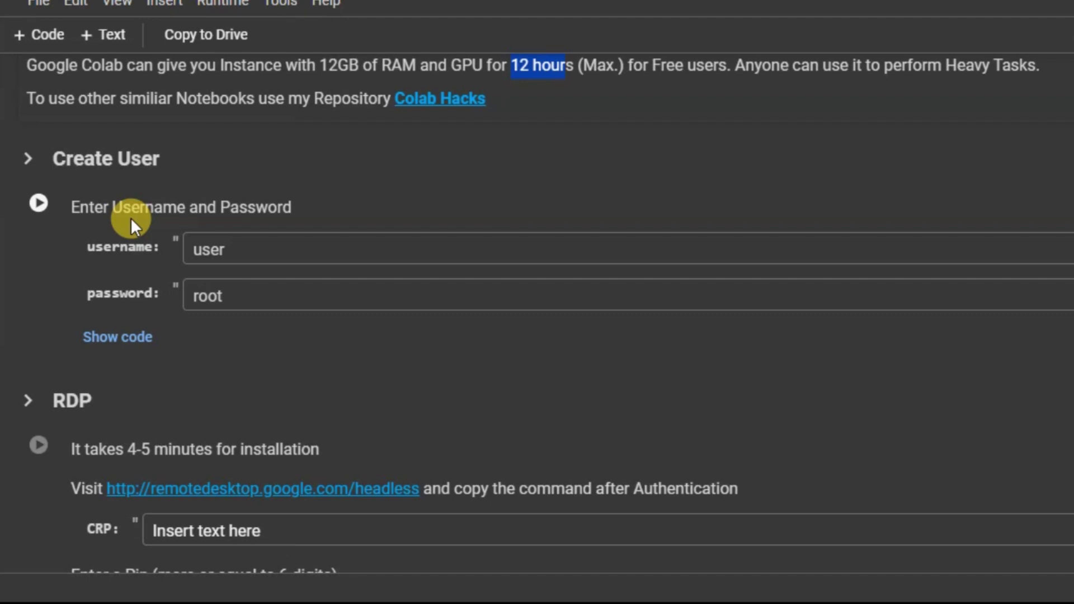
left_click(237, 248)
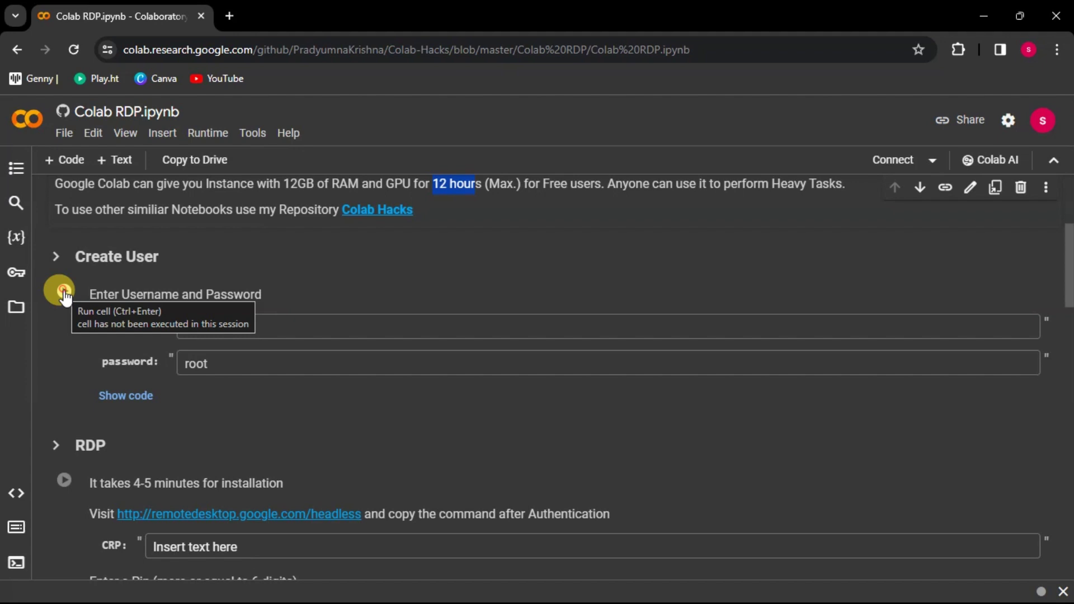
left_click(65, 294)
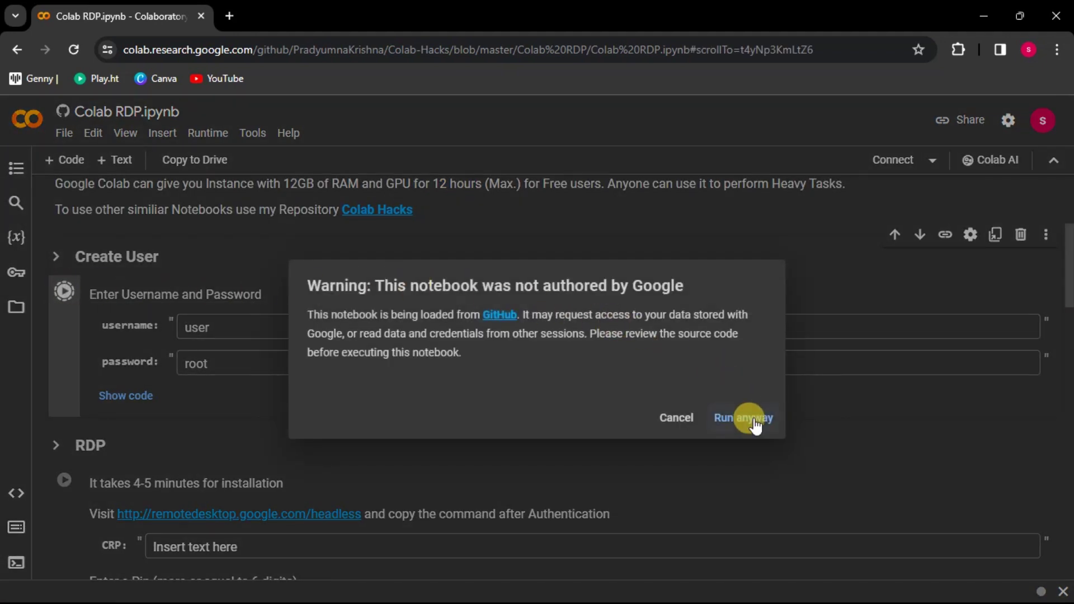
left_click(755, 418)
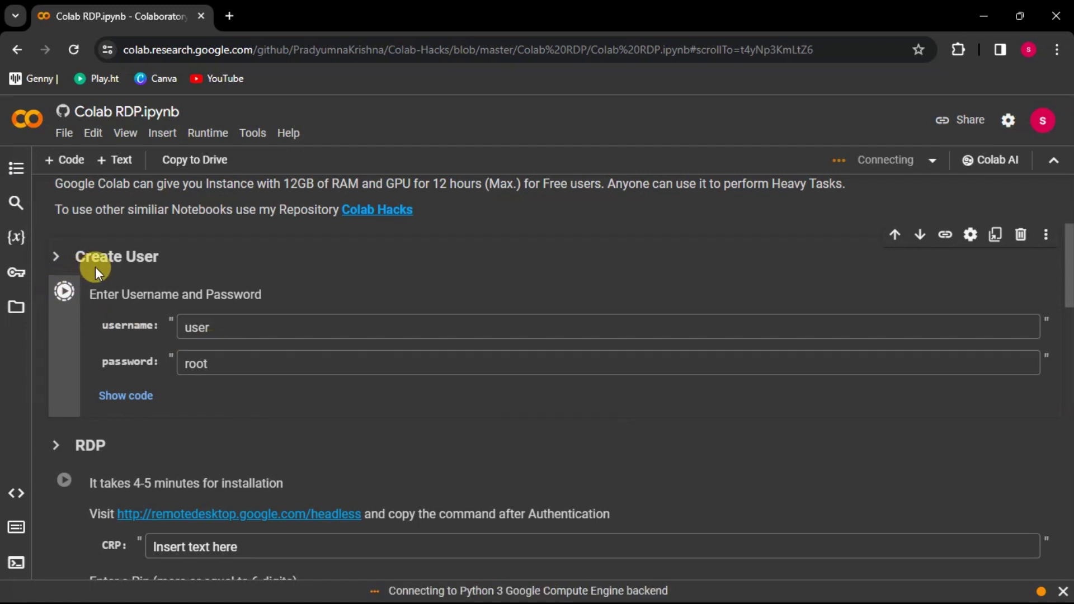
scroll(353, 283, "down", 1)
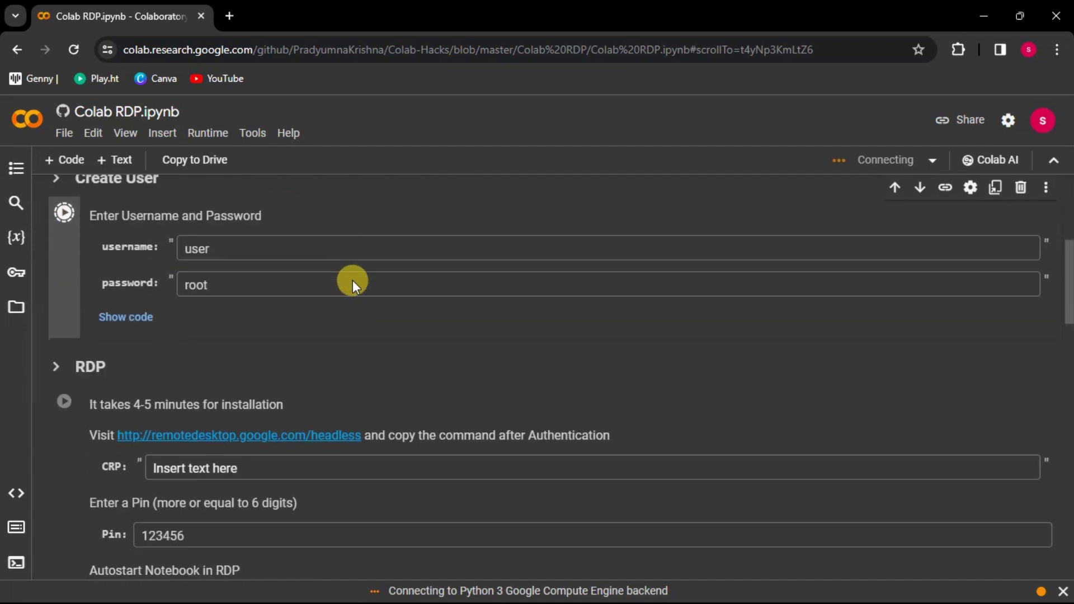
scroll(99, 207, "down", 1)
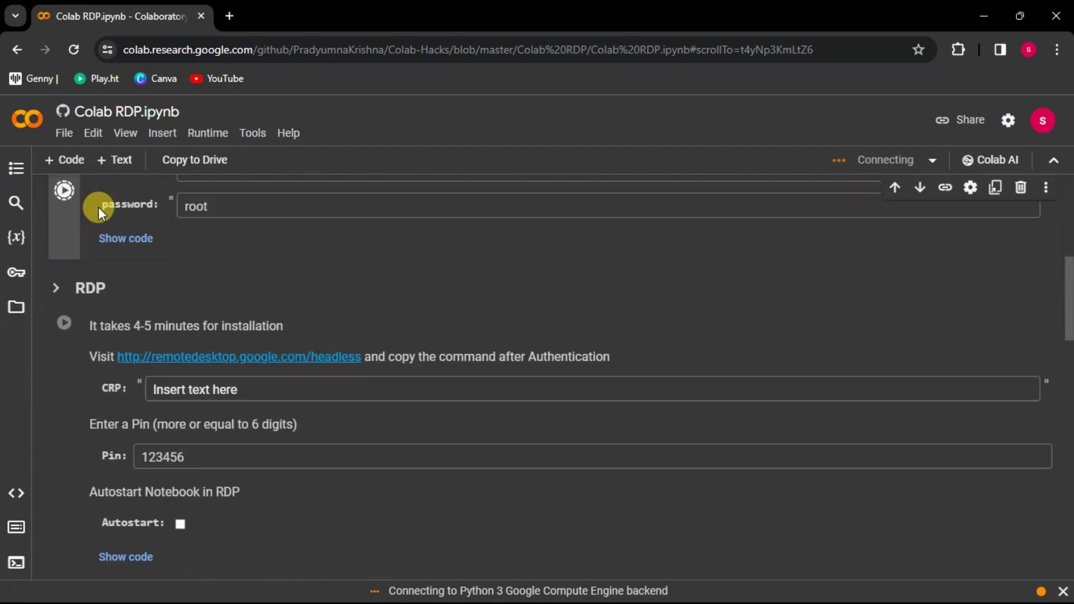
scroll(206, 286, "up", 1)
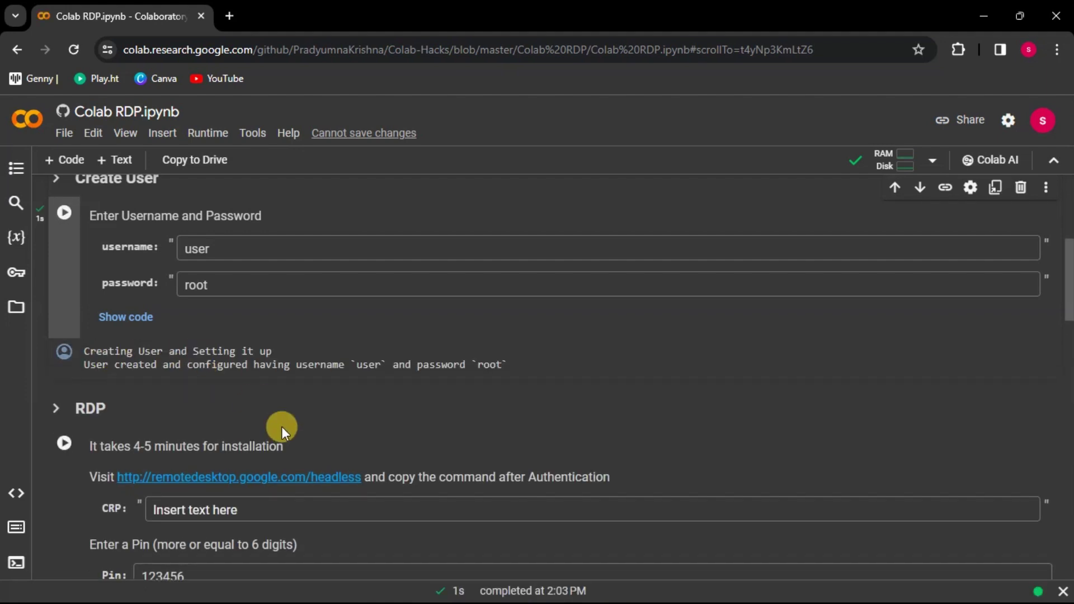
mouse_move(239, 357)
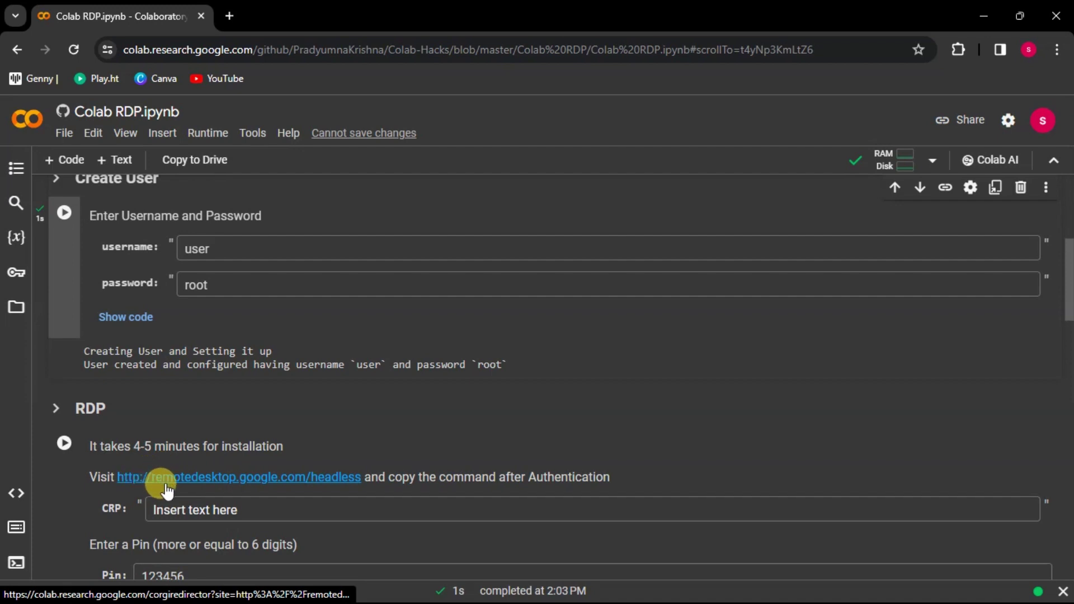
scroll(267, 480, "down", 2)
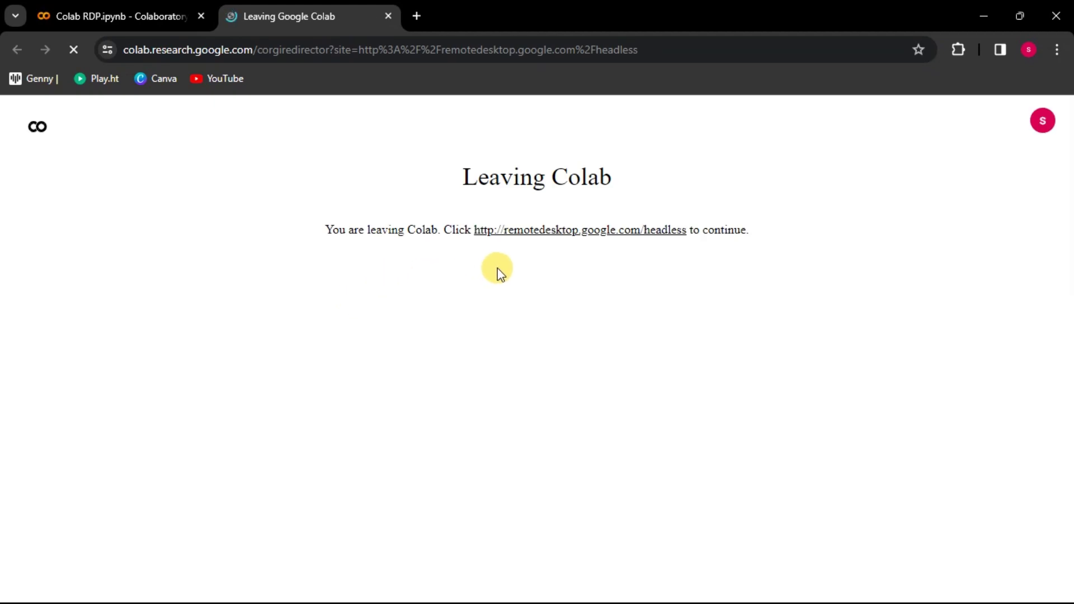
Authorize a new headless computer in Chrome Remote Desktop and copy its Debian Linux command
left_click(613, 235)
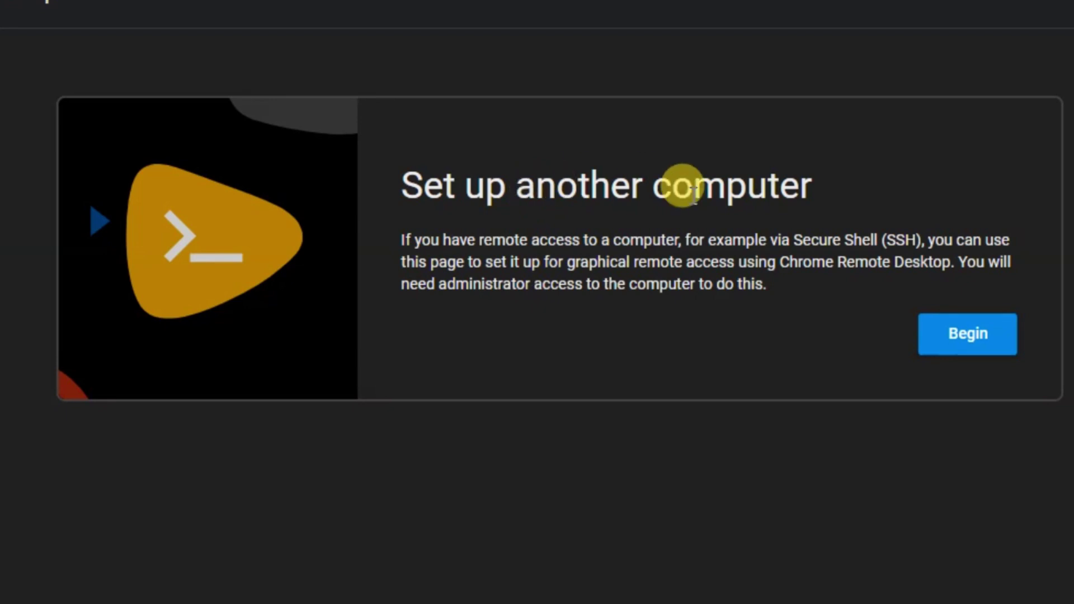
left_click(971, 330)
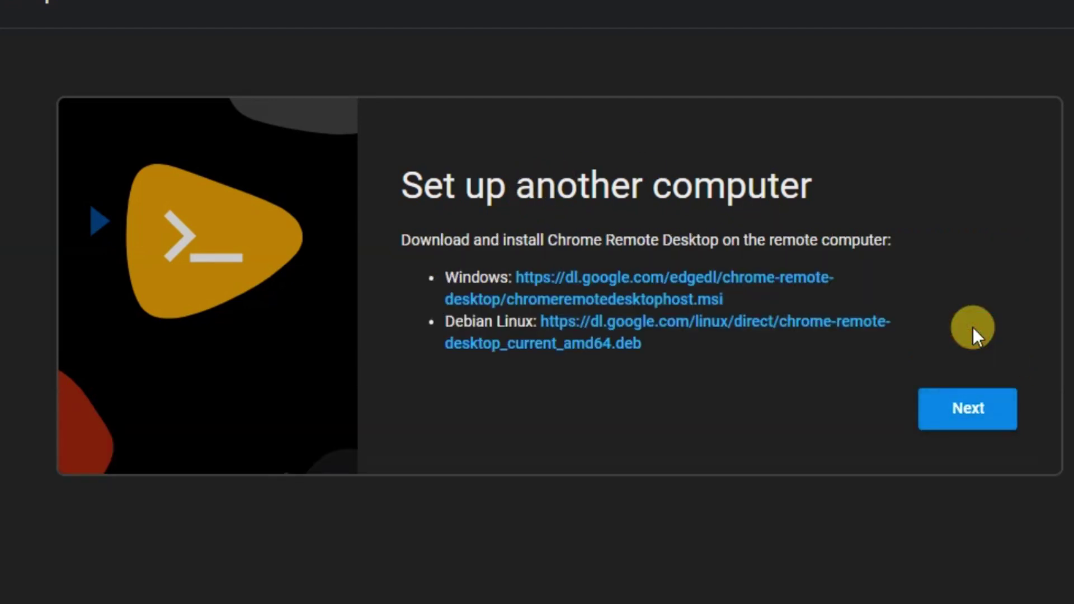
left_click(993, 413)
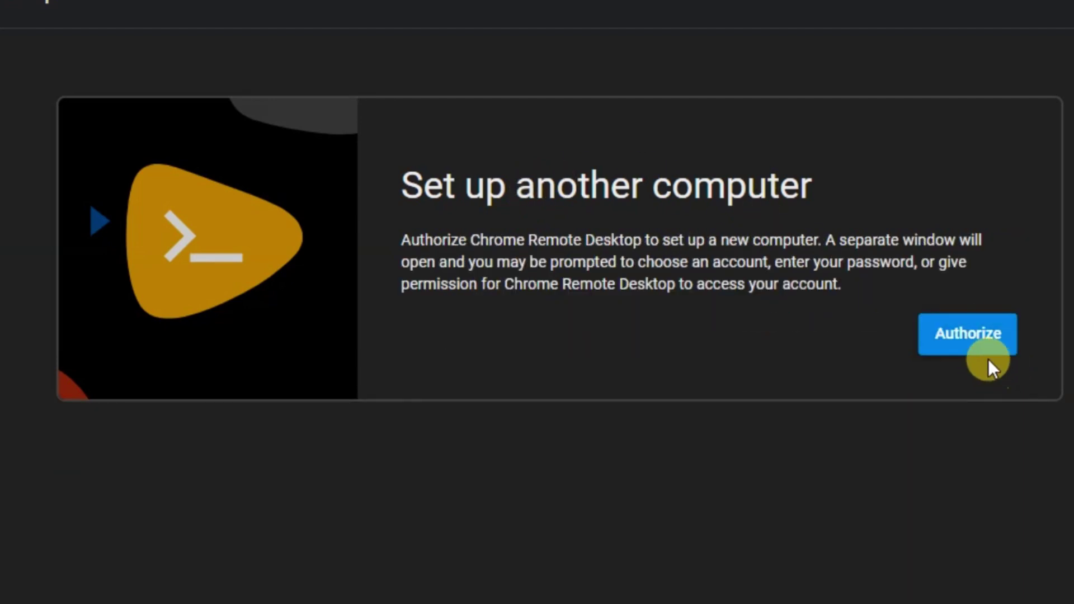
left_click(974, 336)
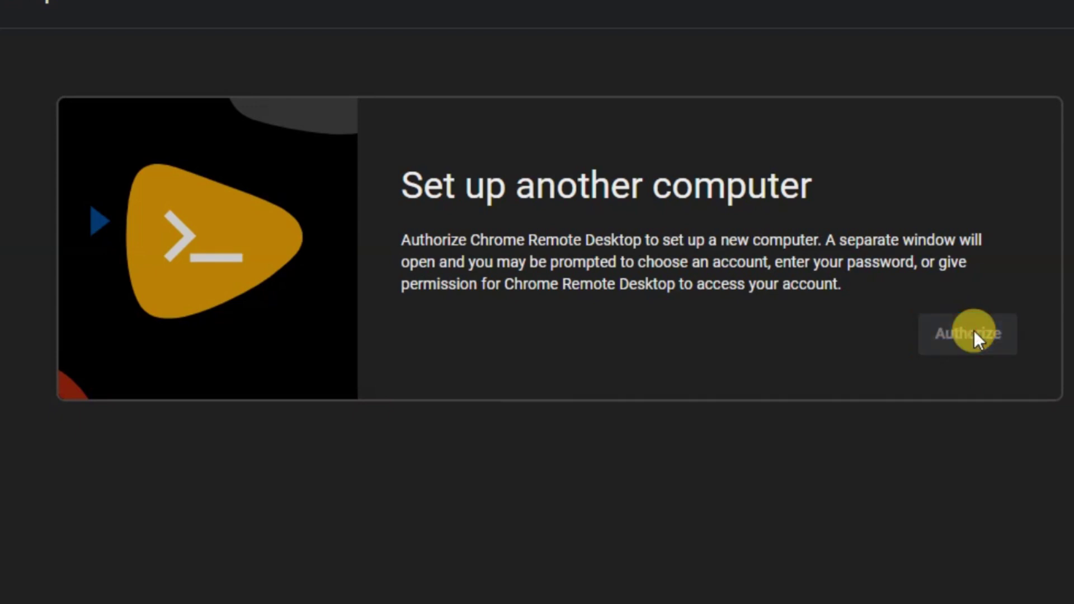
scroll(974, 330, "down", 2)
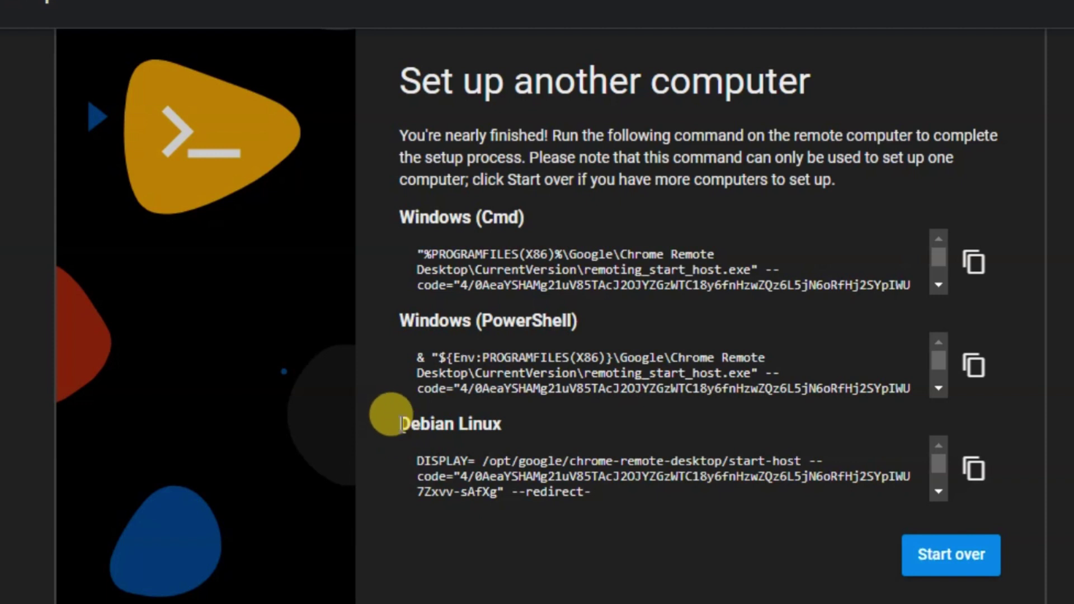
left_click_drag(400, 424, 516, 424)
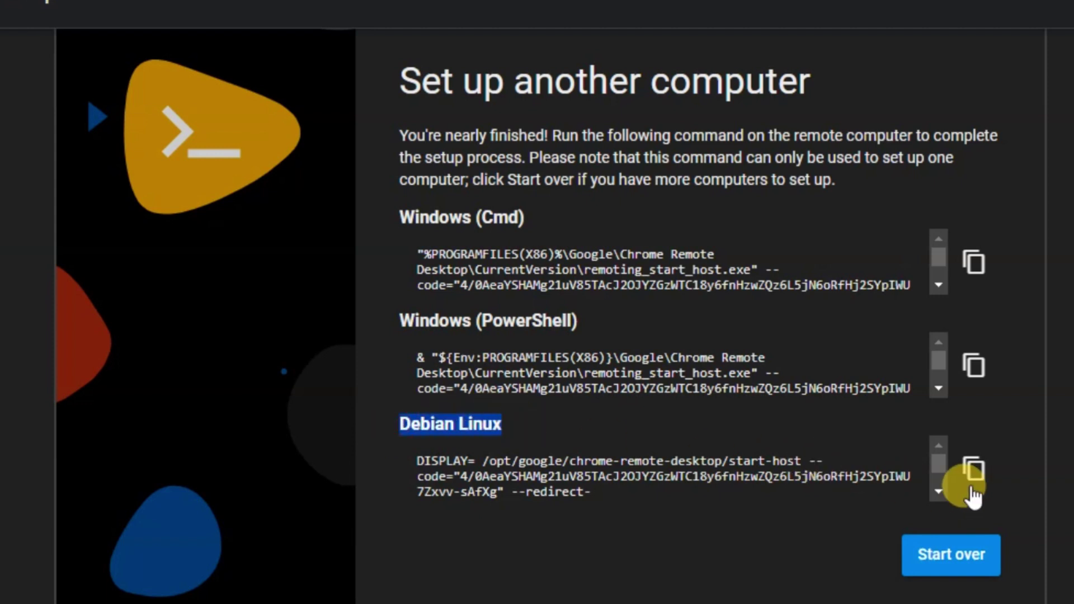
left_click(974, 468)
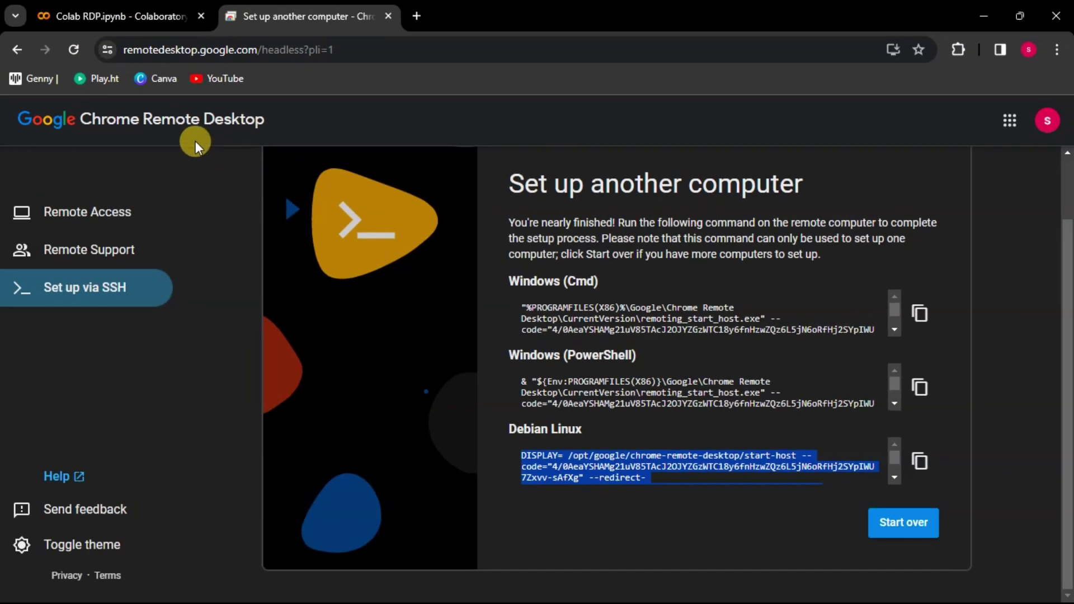
left_click(139, 17)
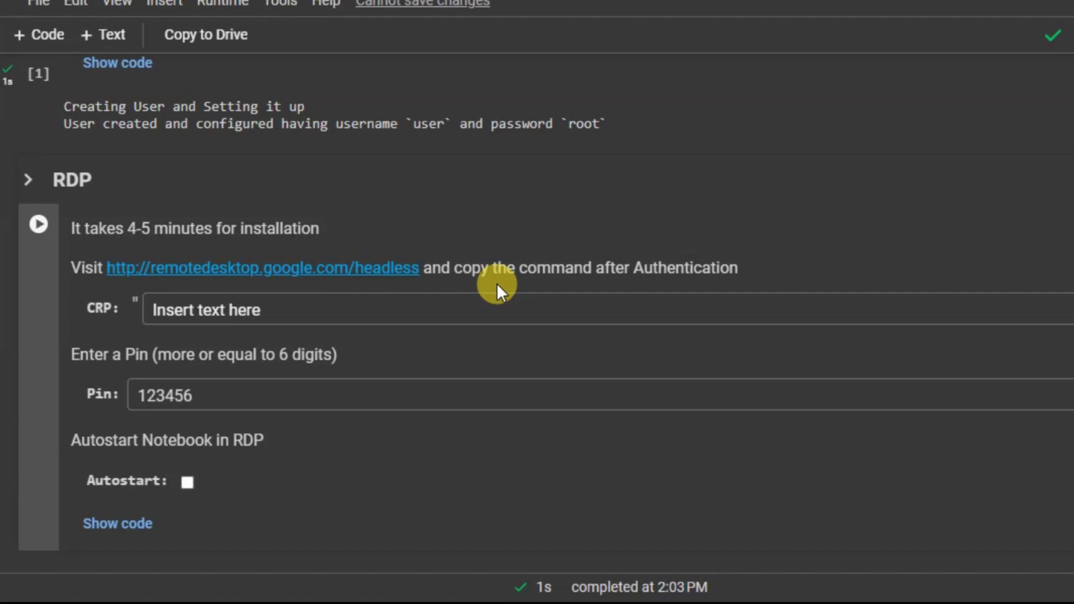
left_click(240, 304)
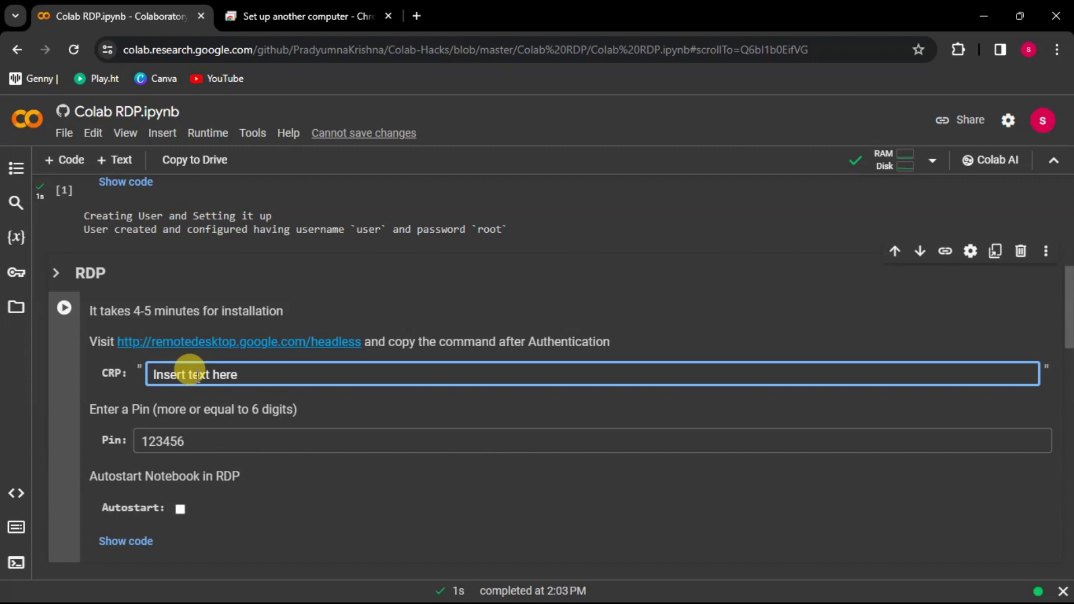
key("ctrl+v")
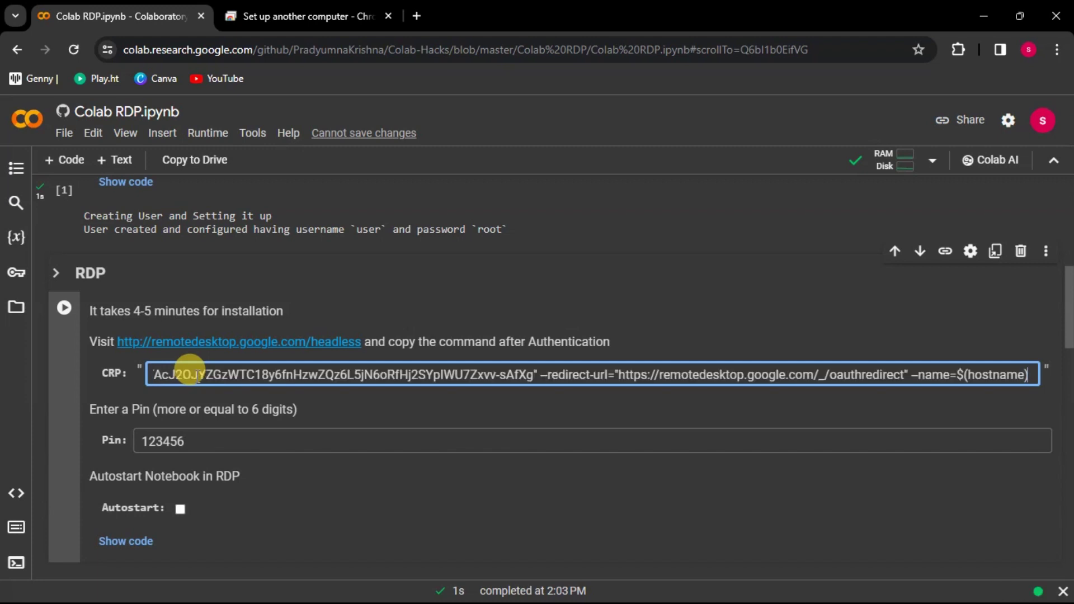
scroll(189, 374, "down", 1)
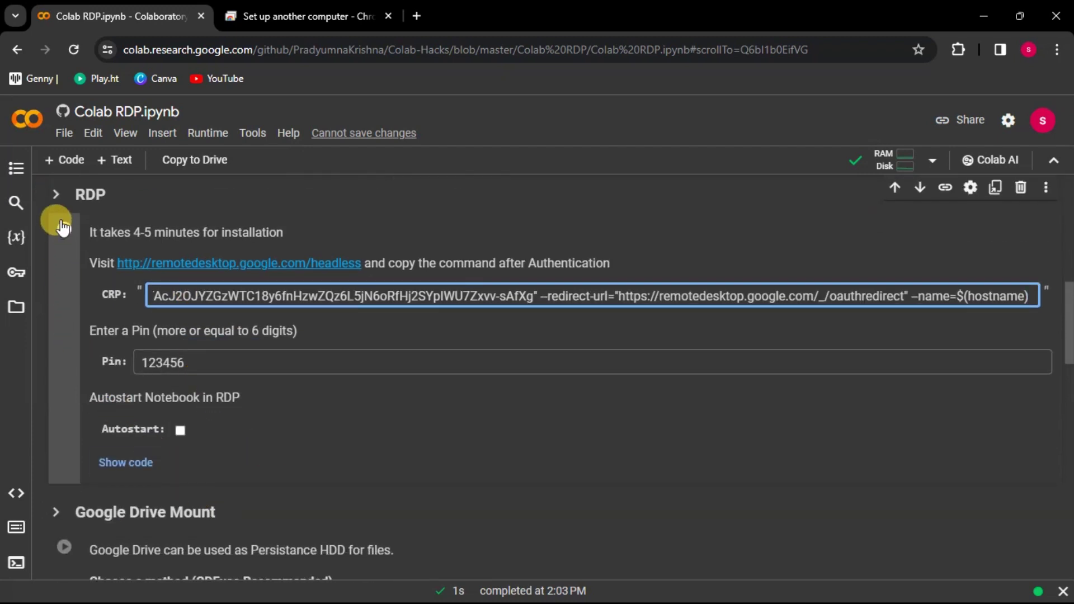
scroll(105, 277, "up", 2)
scroll(221, 299, "down", 1)
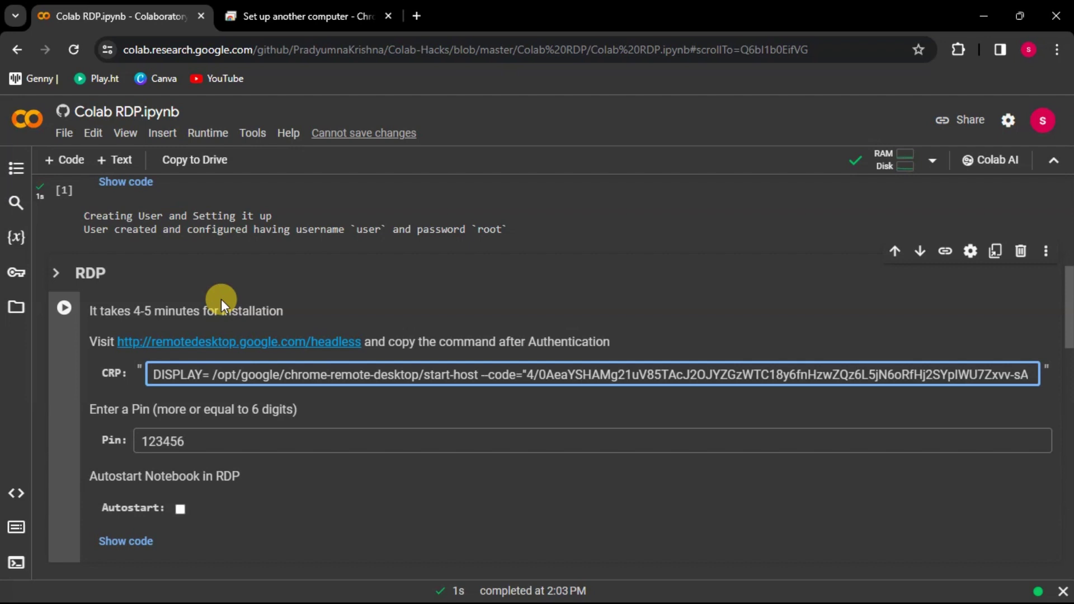
Run the RDP cell despite the warning and wait through the 4-5 minute install
left_click(65, 313)
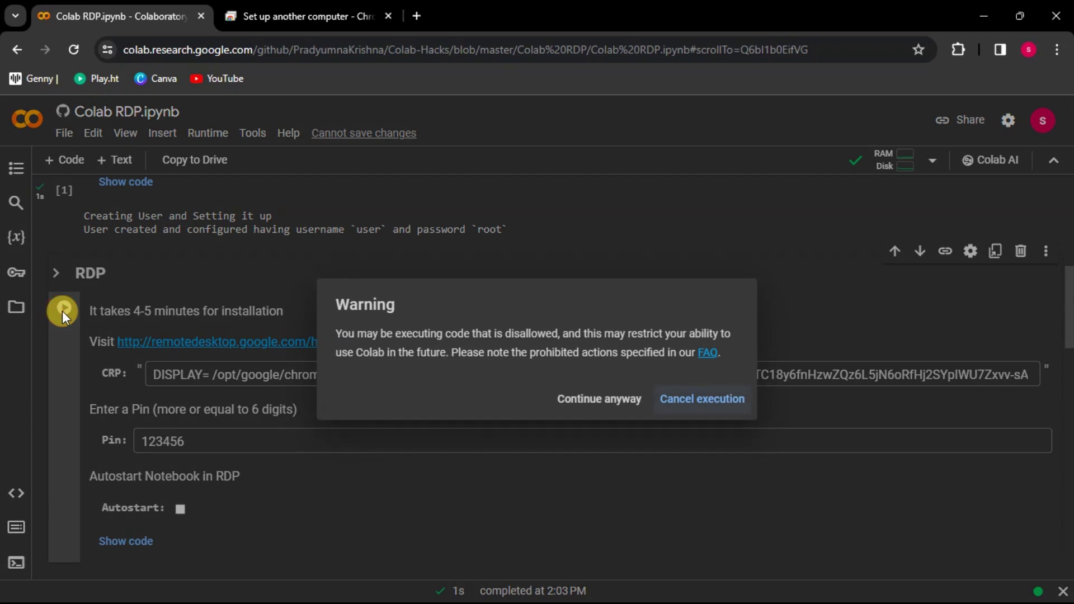
left_click(588, 400)
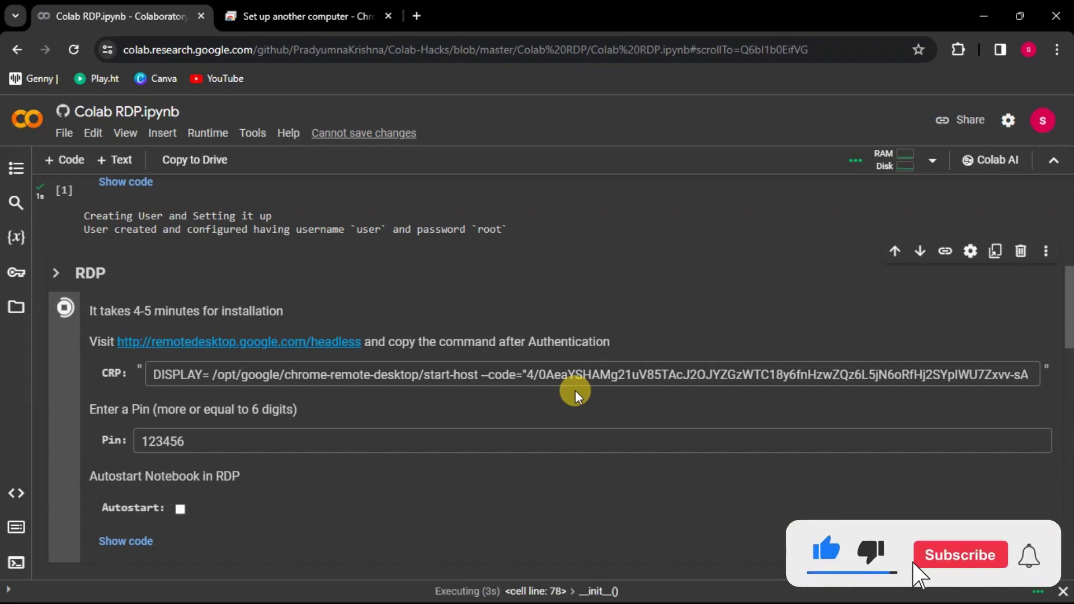
scroll(575, 389, "down", 3)
scroll(568, 392, "up", 1)
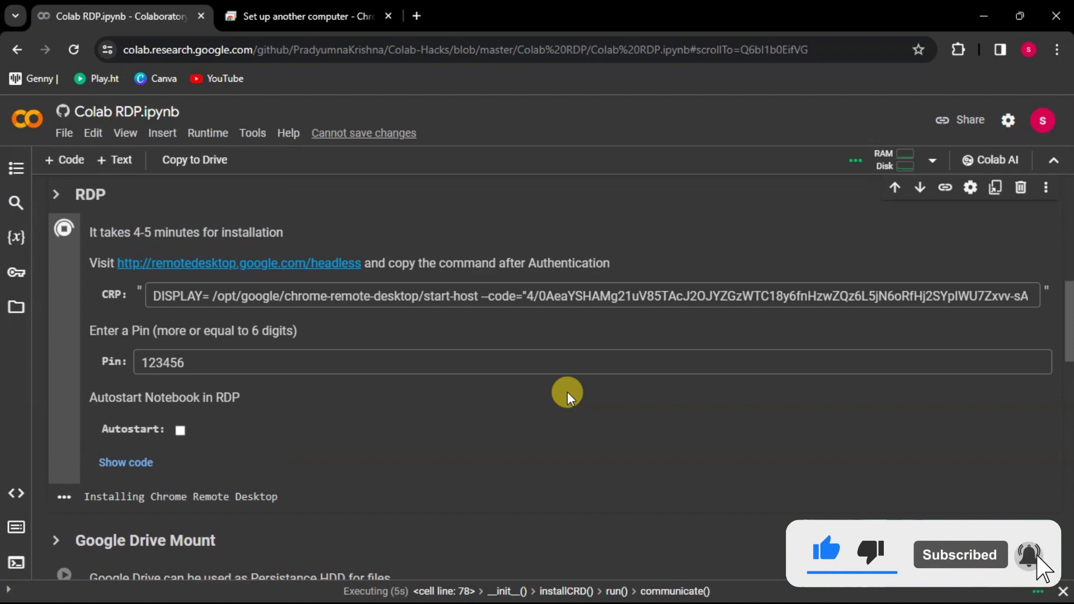
scroll(568, 392, "up", 1)
scroll(568, 391, "down", 1)
scroll(567, 392, "up", 2)
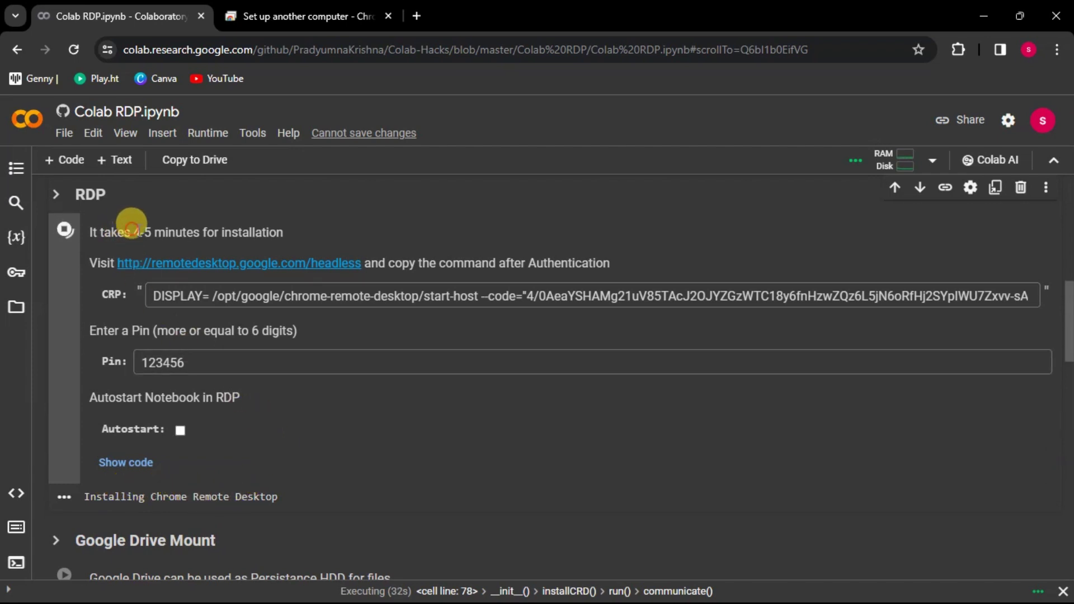
left_click_drag(132, 231, 200, 231)
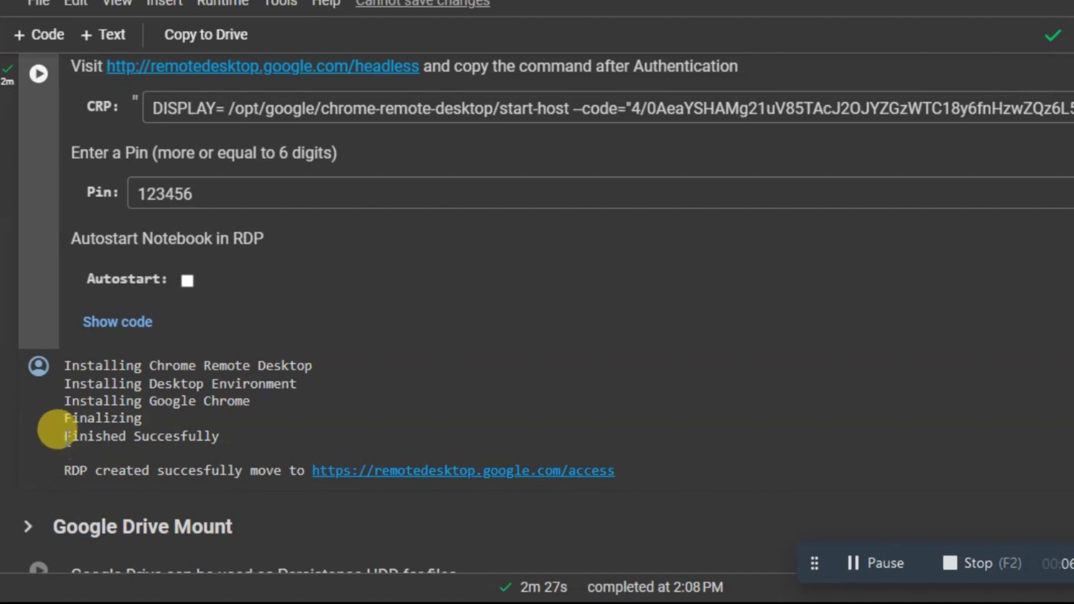
Highlight the 'Finished Succesfully' output and follow the remotedesktop.google.com/access link
left_click_drag(63, 436, 232, 437)
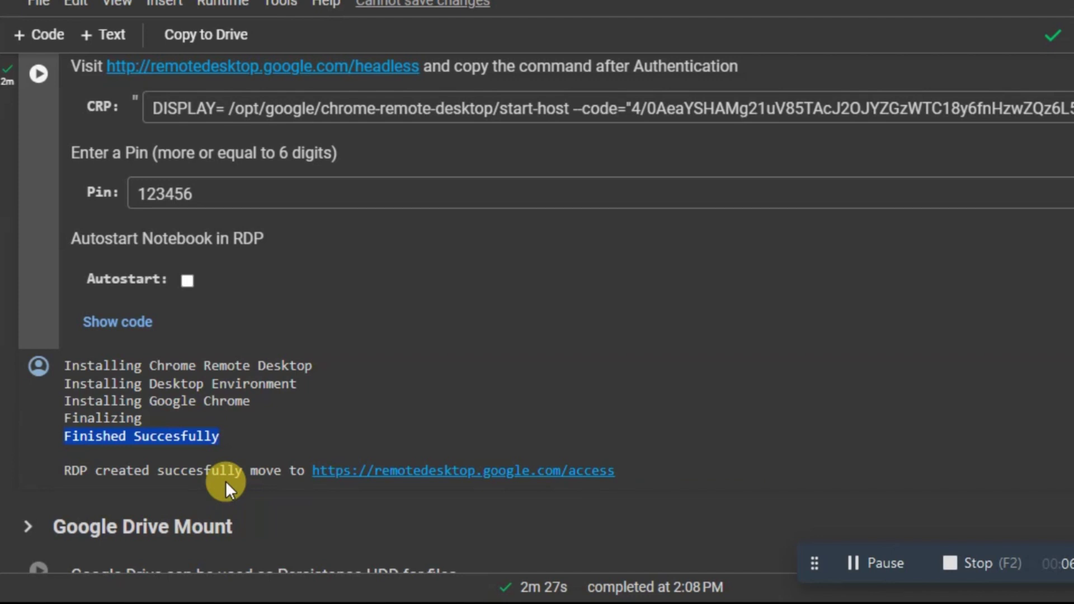
left_click(414, 473)
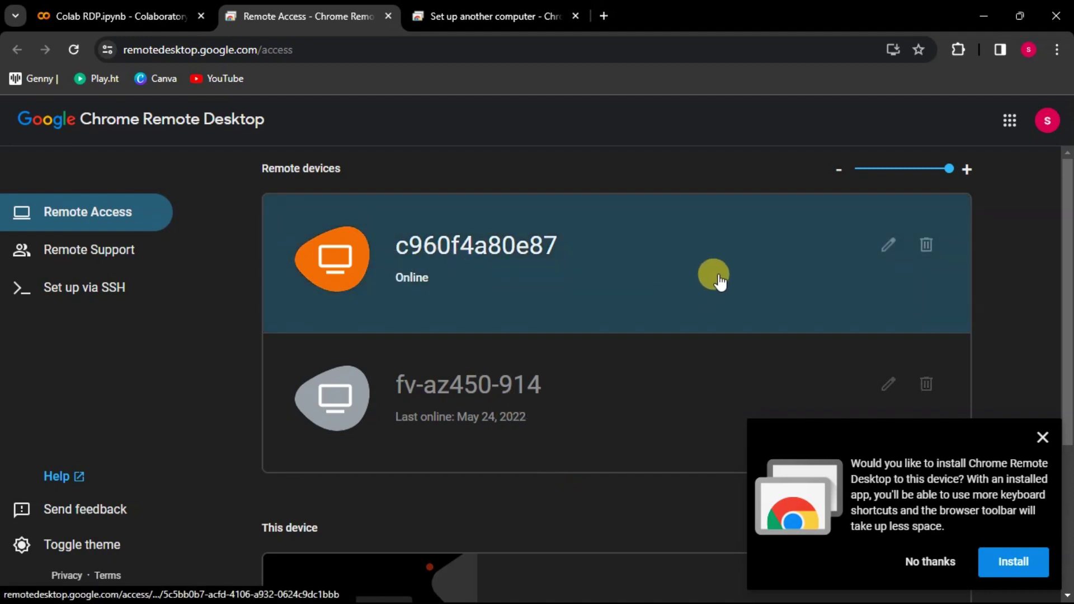
Select the online device c960f4a80e87 under Remote devices
left_click(521, 273)
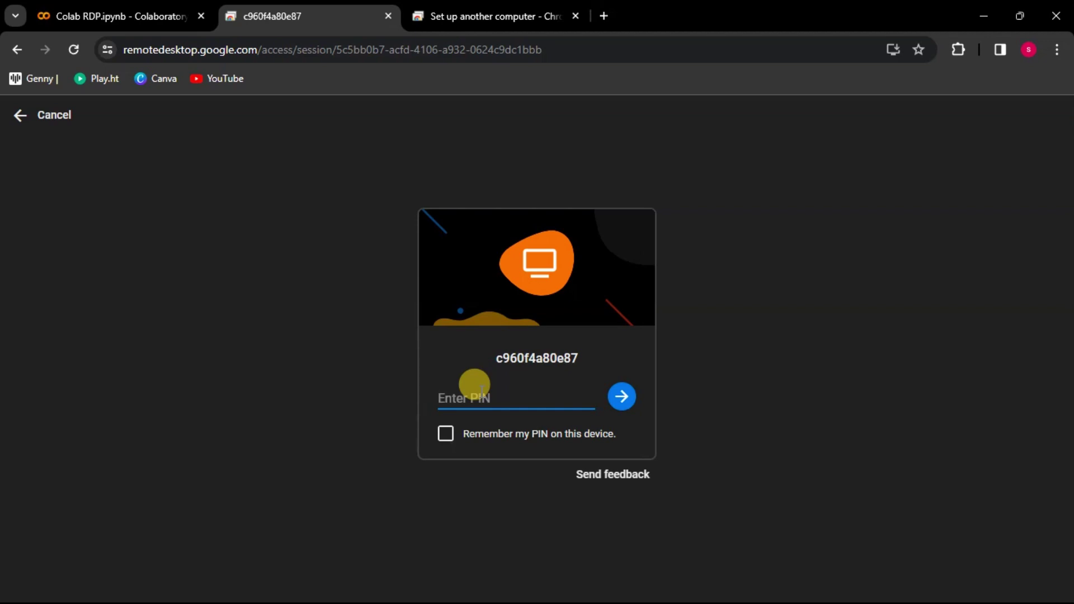
left_click(108, 15)
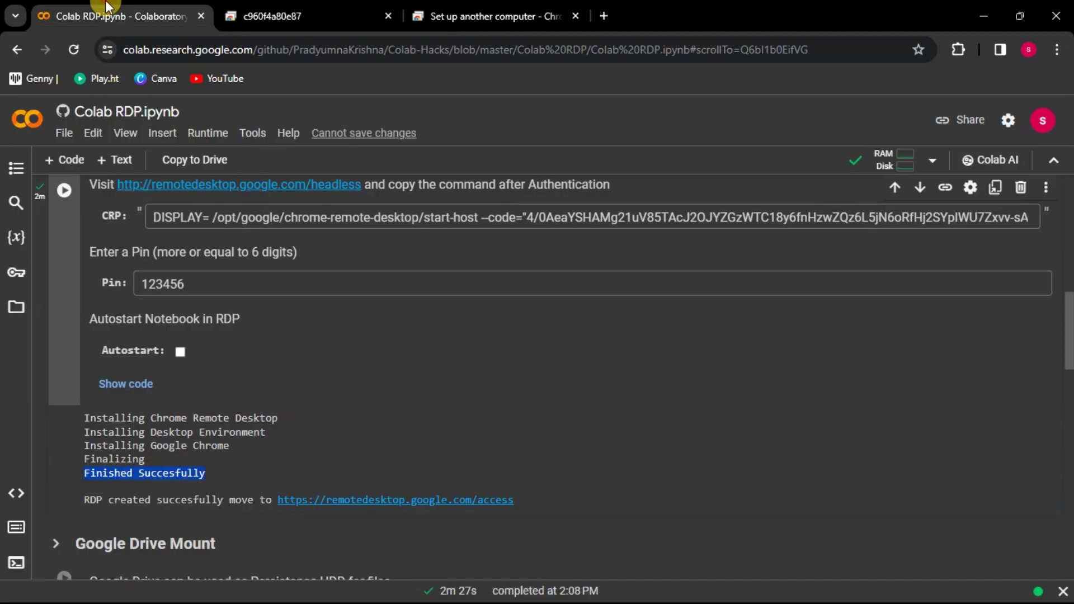
left_click(159, 284)
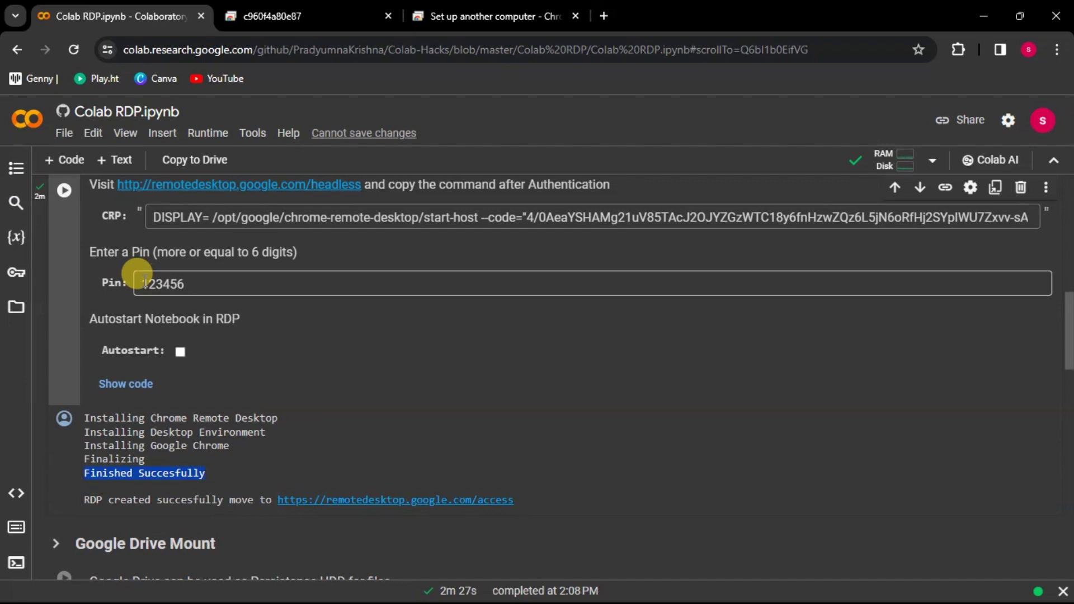
scroll(138, 277, "up", 4)
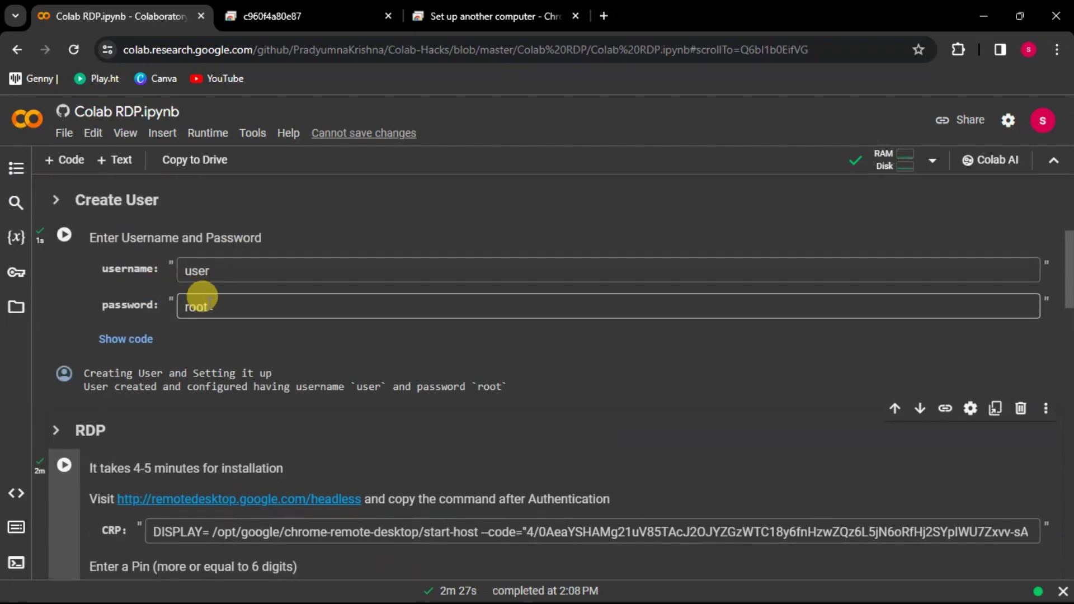
scroll(201, 298, "down", 5)
left_click(177, 205)
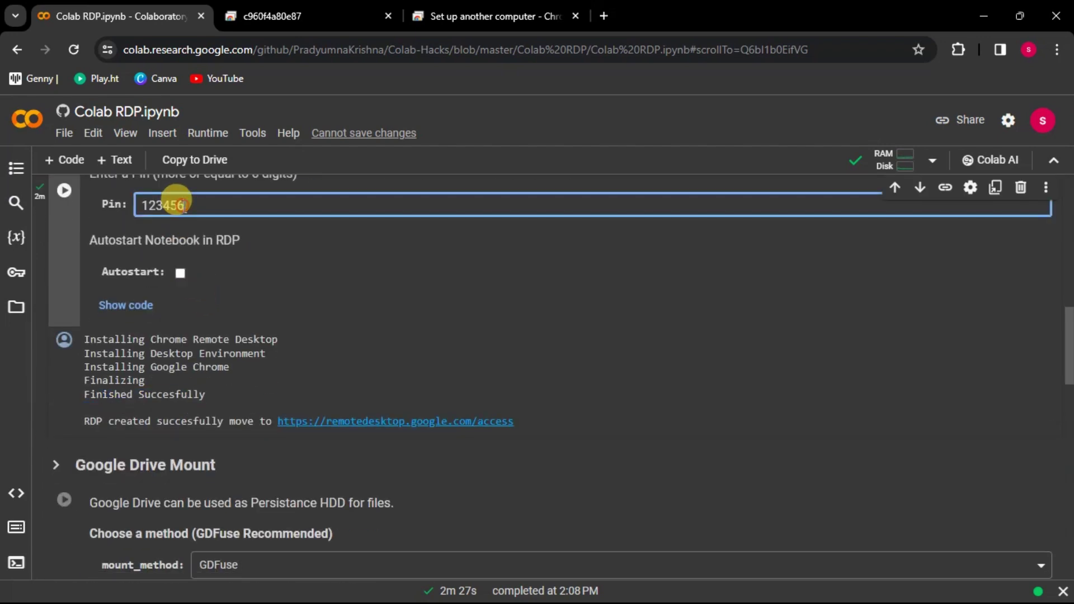
double_click(177, 205)
key("ctrl+c")
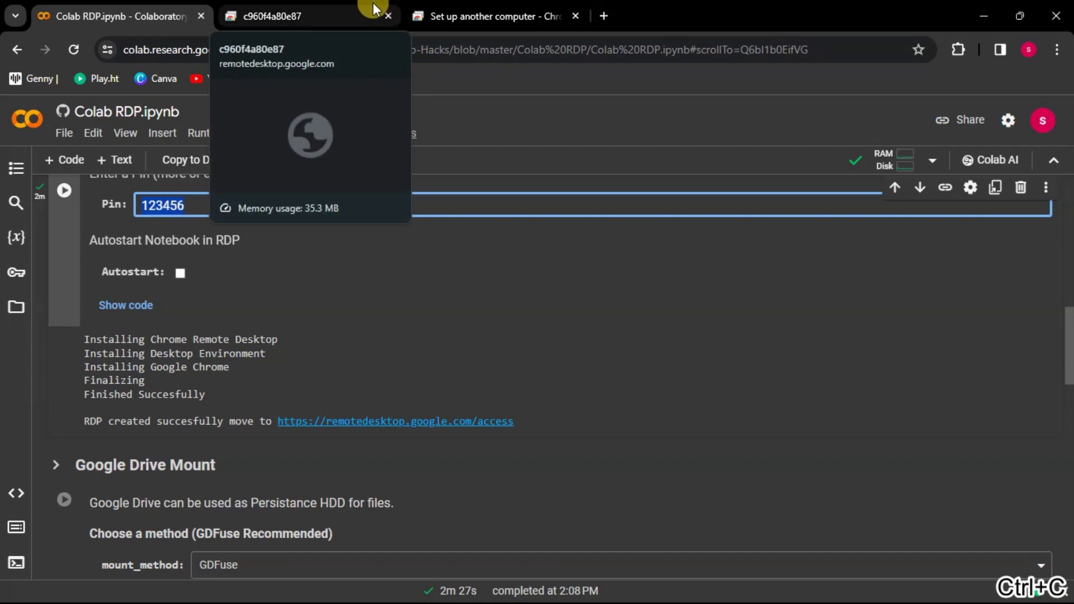
left_click(302, 17)
left_click(483, 396)
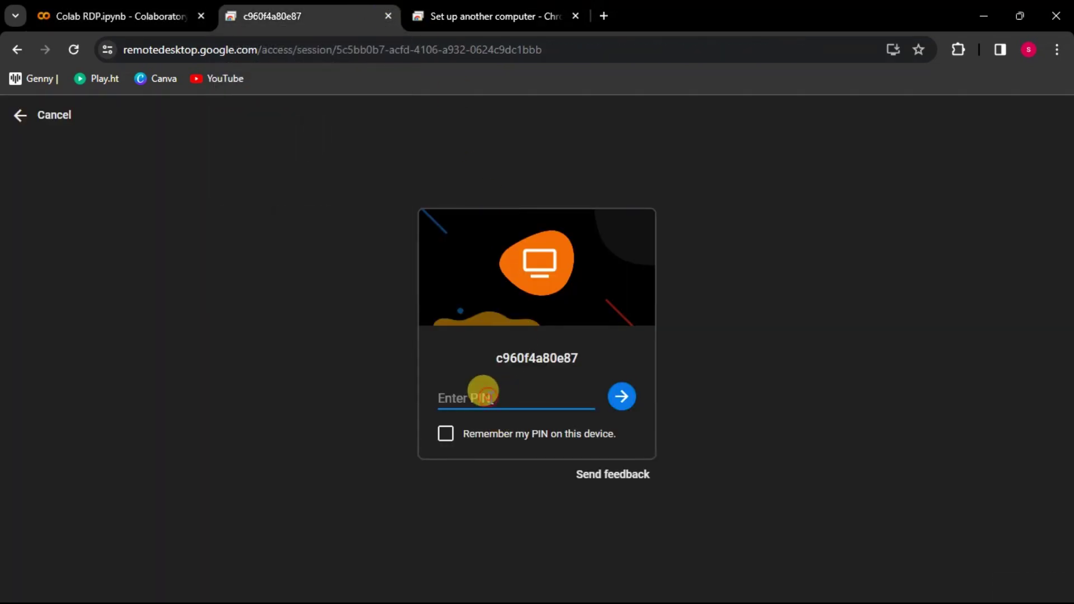
key("ctrl+v")
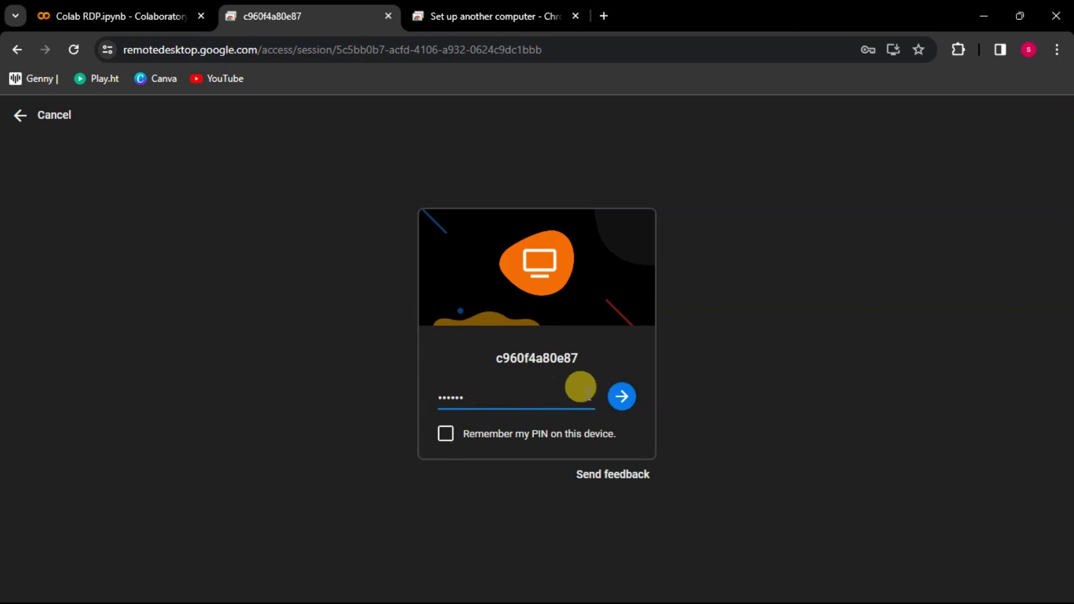
left_click(621, 399)
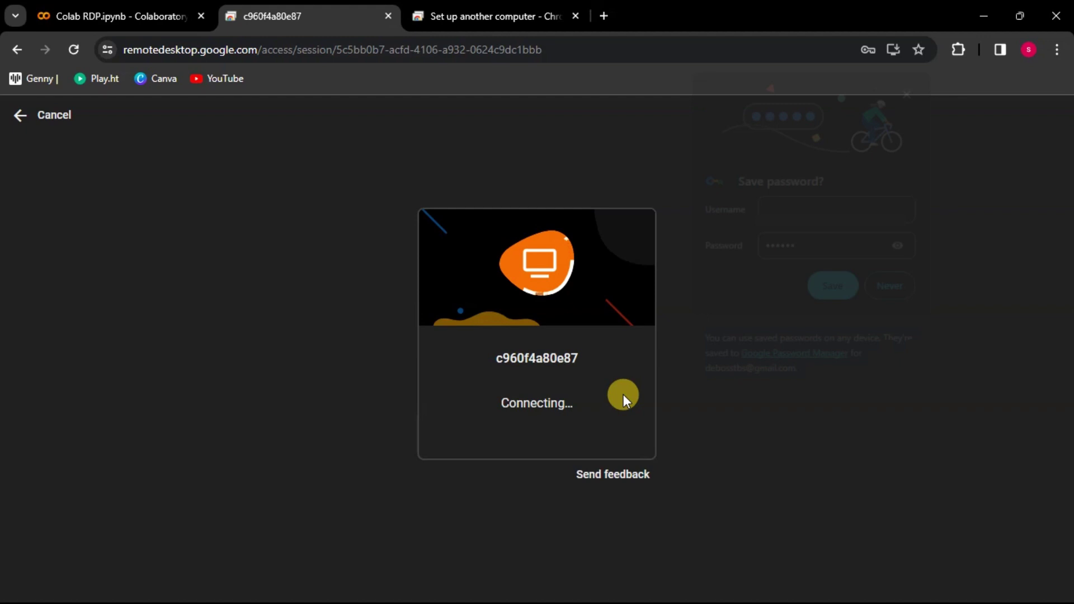
left_click(894, 288)
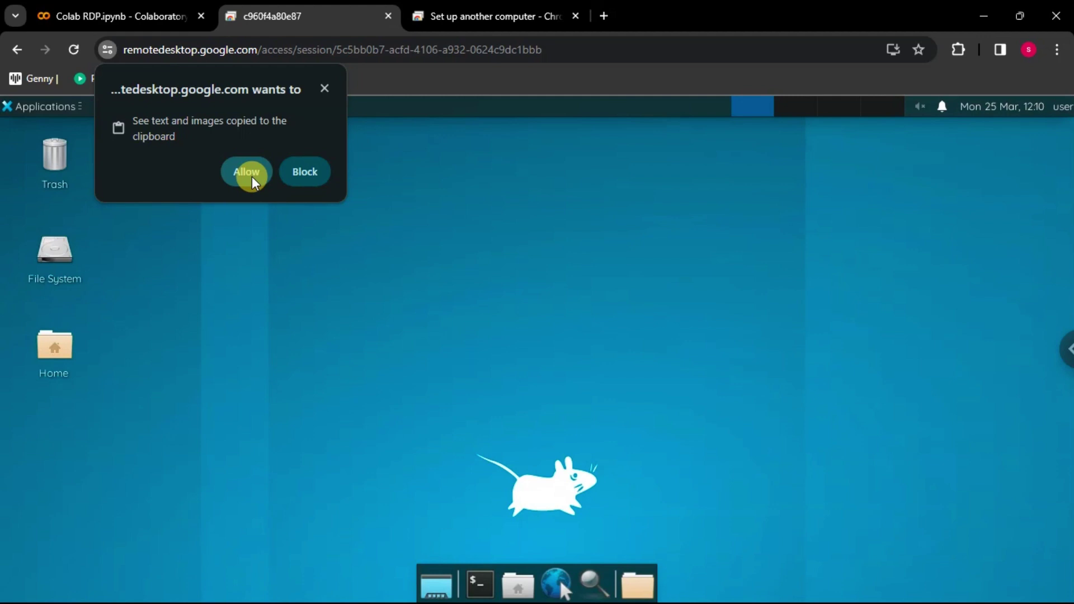
Allow clipboard sharing, accept Chrome's welcome defaults, resize its window, and skip Chrome sign-in
left_click(252, 176)
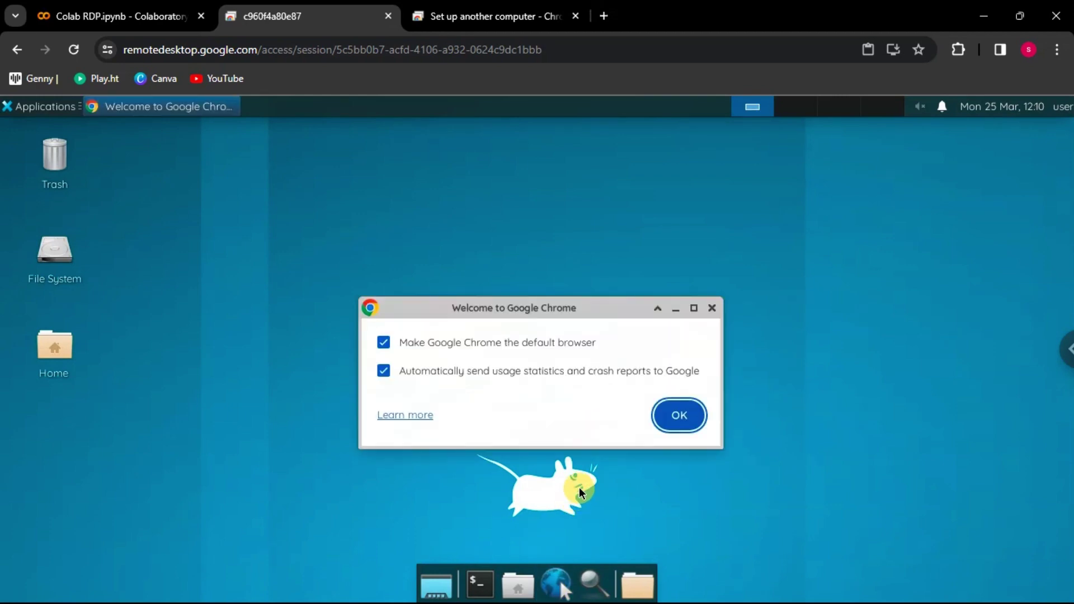
left_click(679, 415)
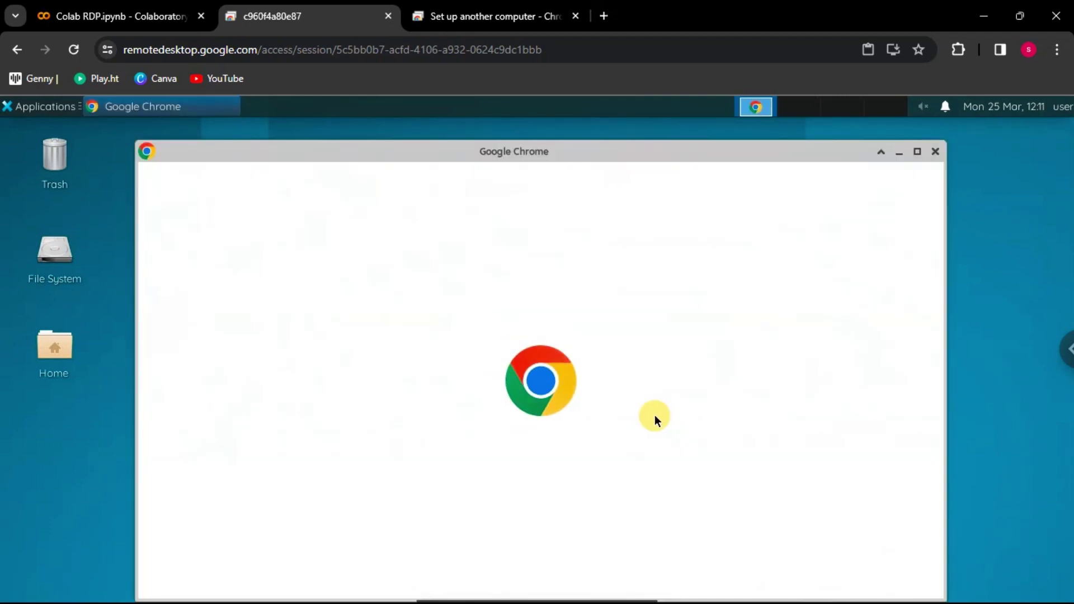
double_click(593, 155)
left_click(875, 568)
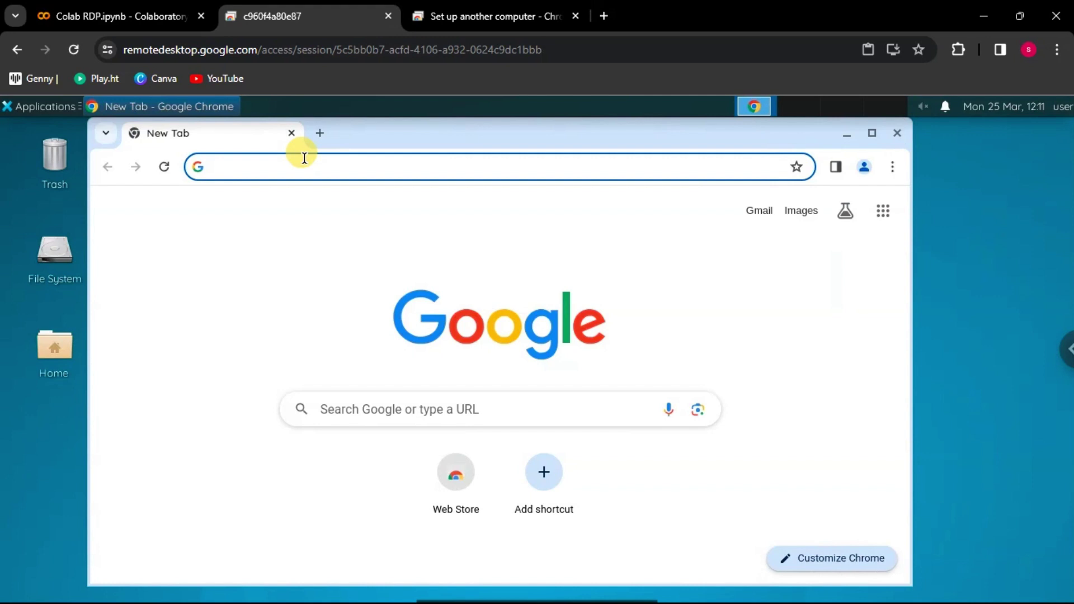
type("speed test")
Search 'speed test' and start a test on Speedtest by Ookla
key("Return")
left_click(191, 329)
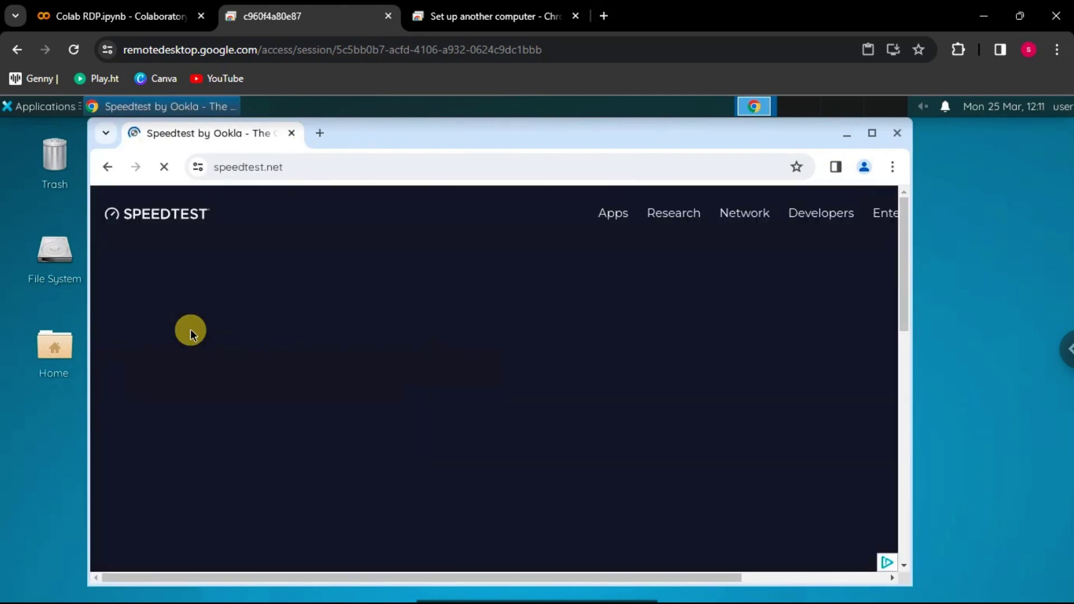
left_click(531, 470)
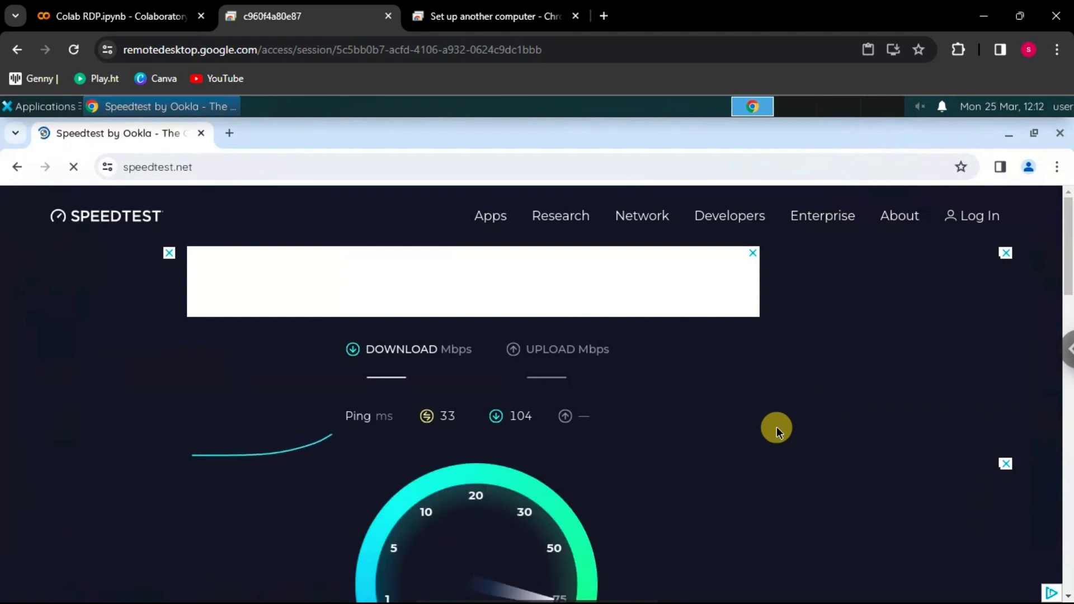
scroll(777, 426, "down", 1)
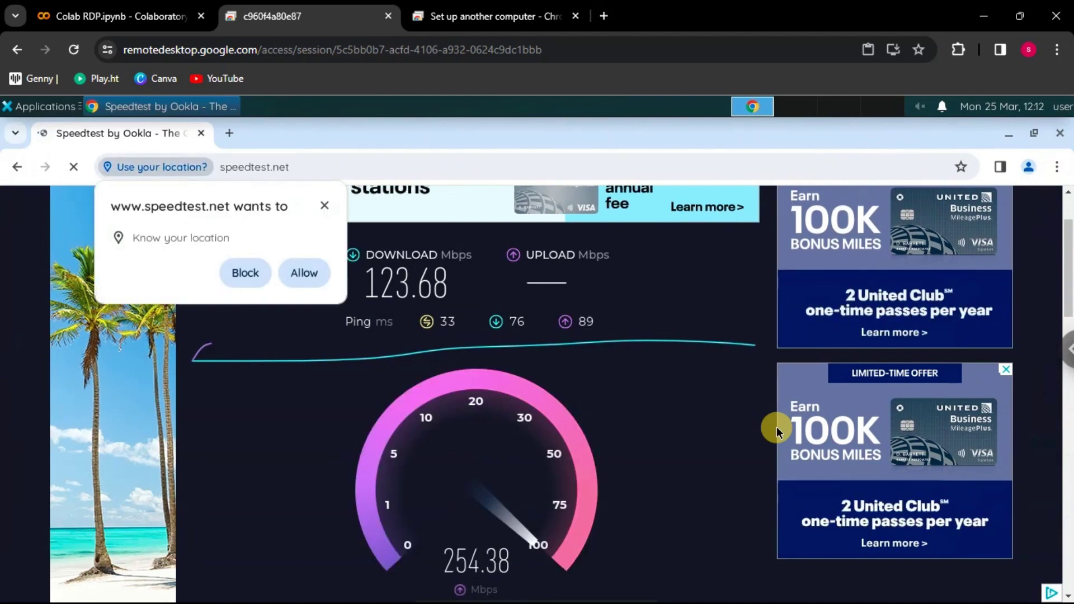
Block location, dismiss the app promo, get 123.68 down / 264.64 Mbps up, and close Chrome
left_click(717, 432)
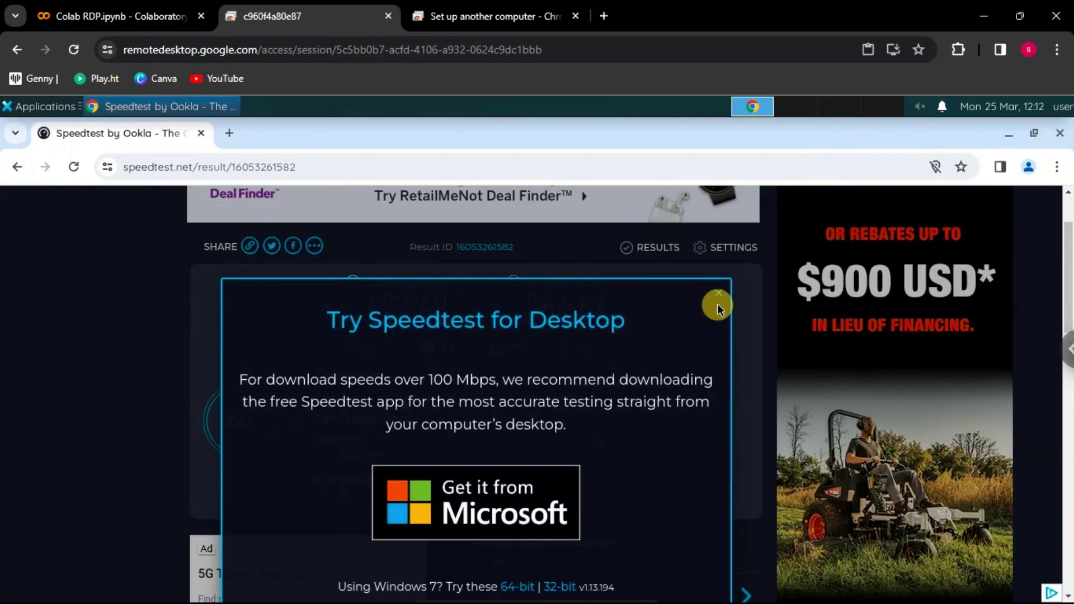
left_click(719, 296)
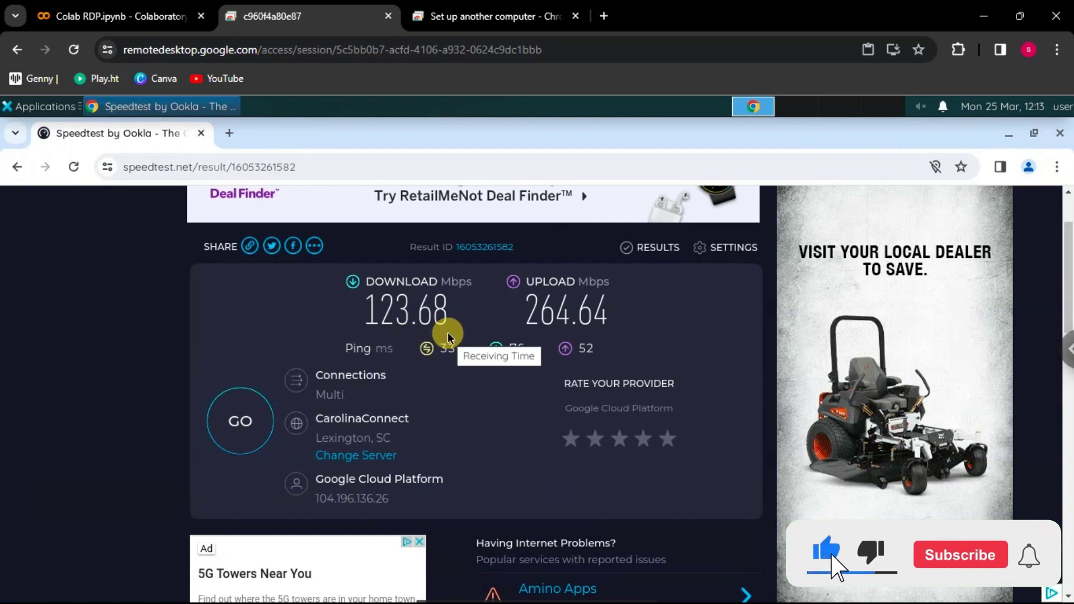
left_click(1062, 134)
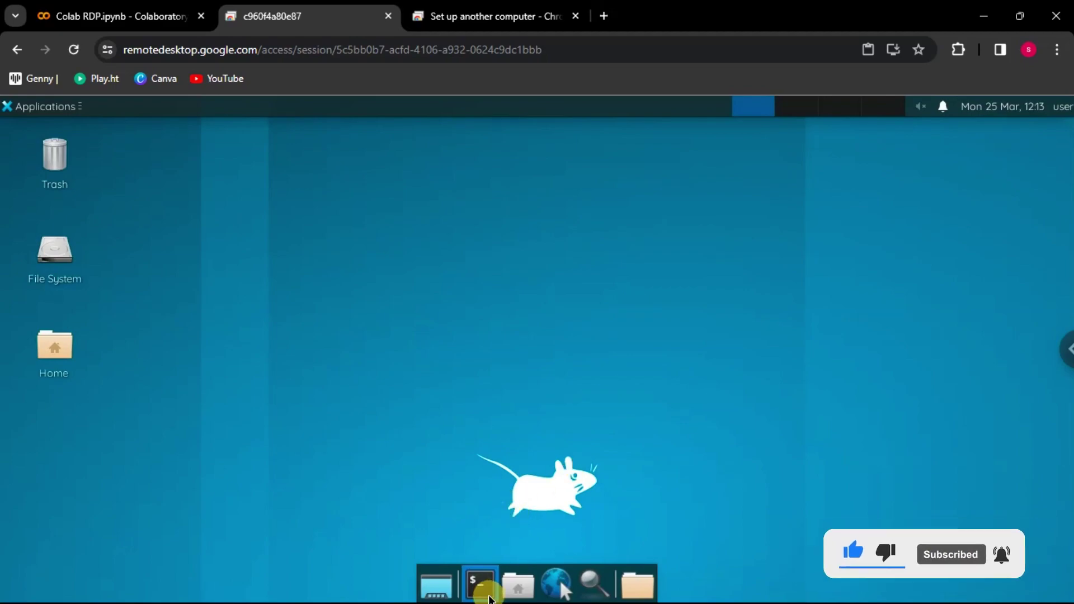